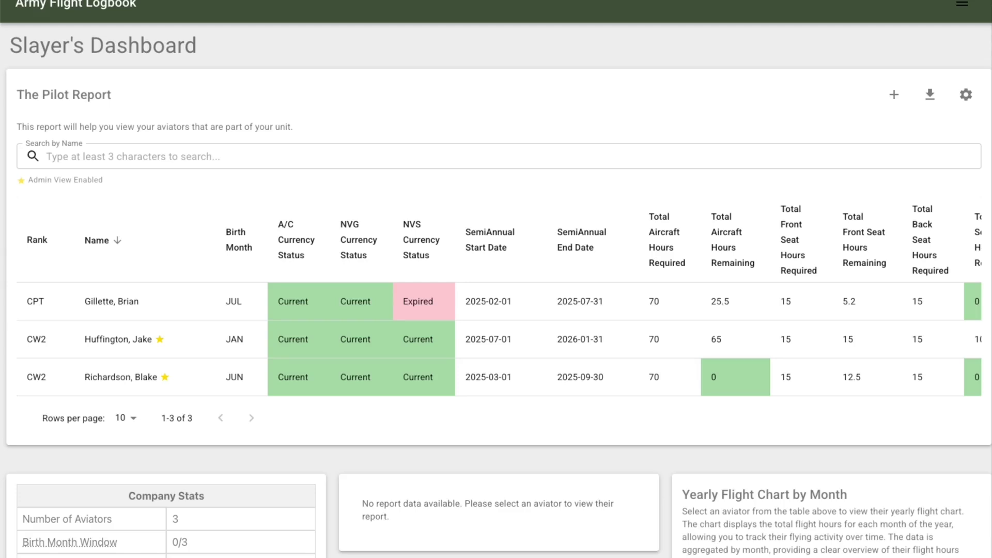
Examine the currency status, semiannual dates and hours columns of the Pilot Report
scroll(496, 290, "down", 1)
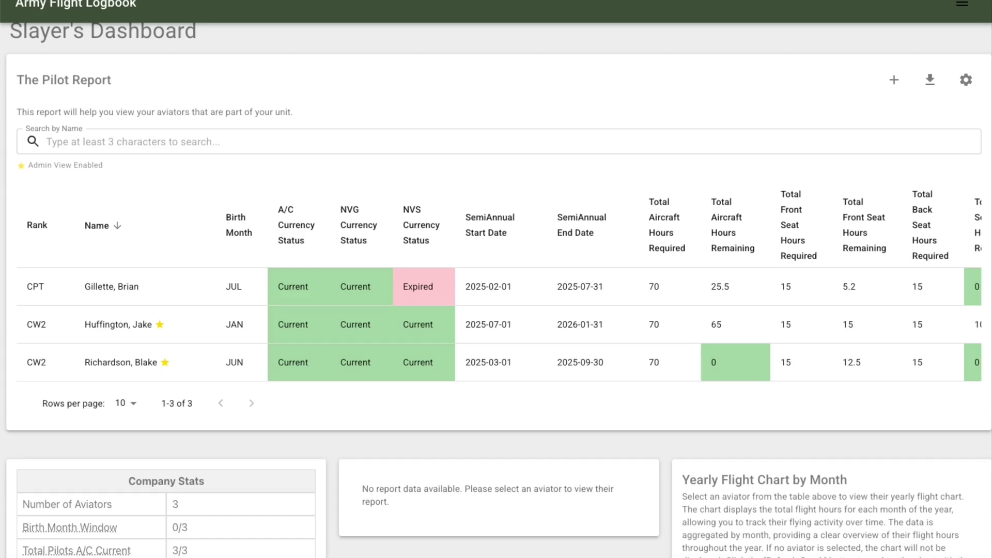
scroll(517, 320, "right", 3)
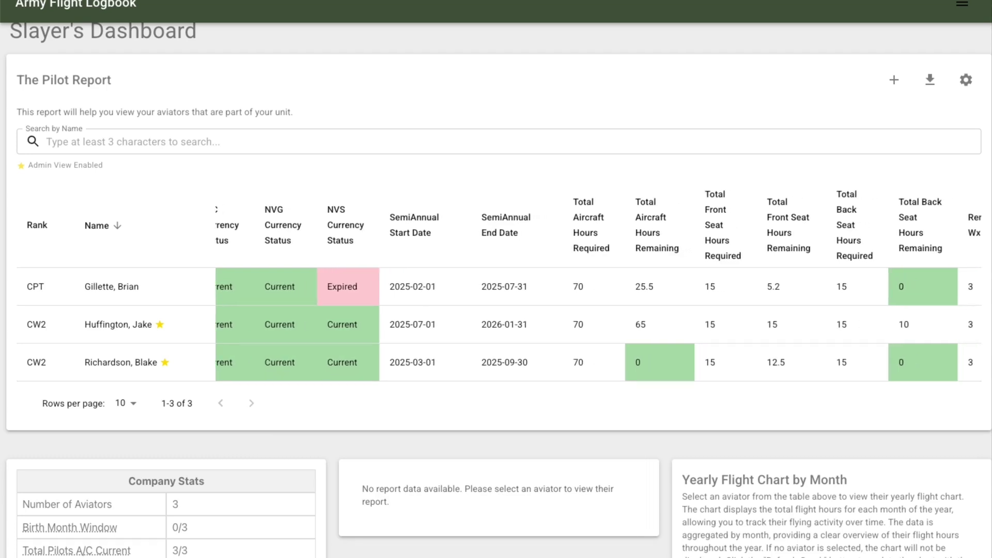
scroll(517, 321, "right", 1)
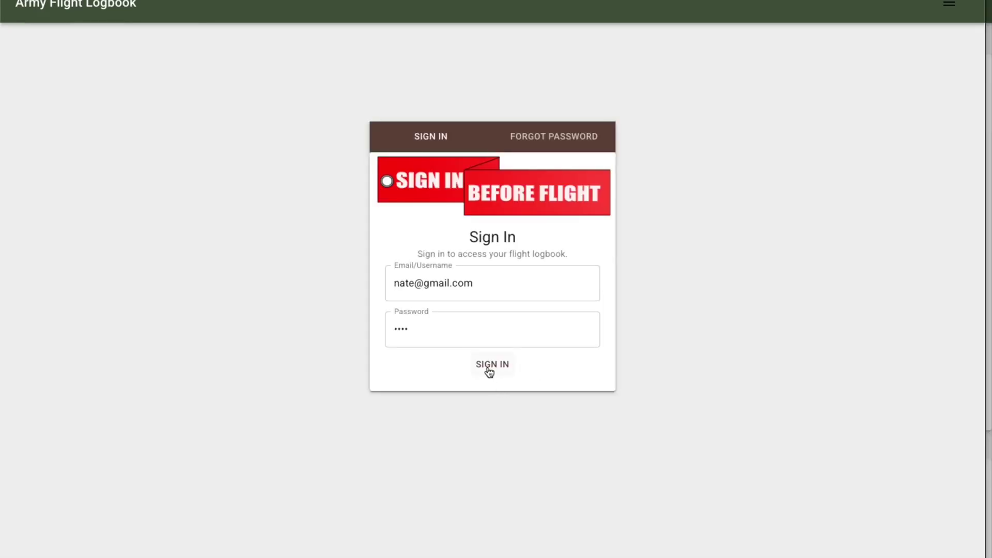
Sign in to the aviator's account and copy the sharing ID from the profile's sharing preferences
left_click(489, 368)
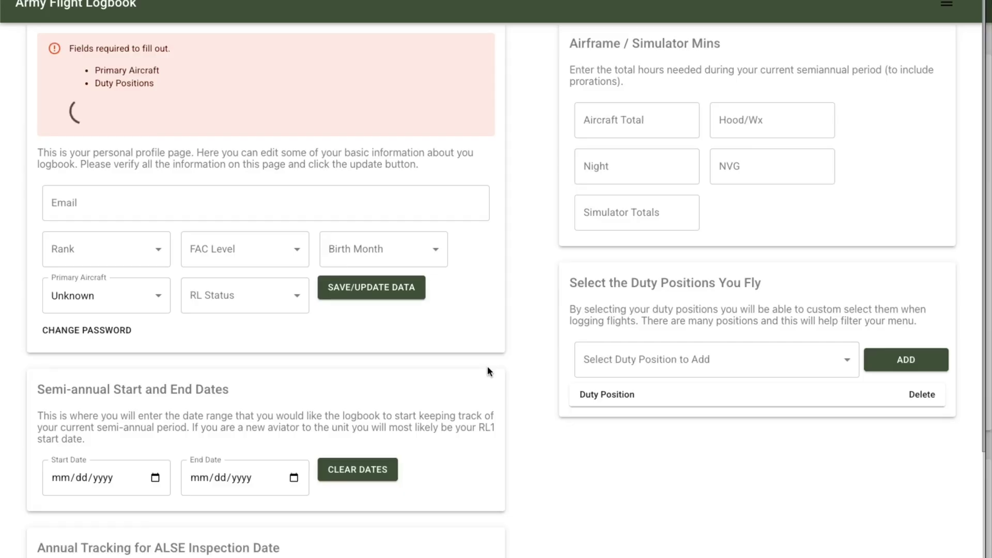
scroll(488, 366, "down", 10)
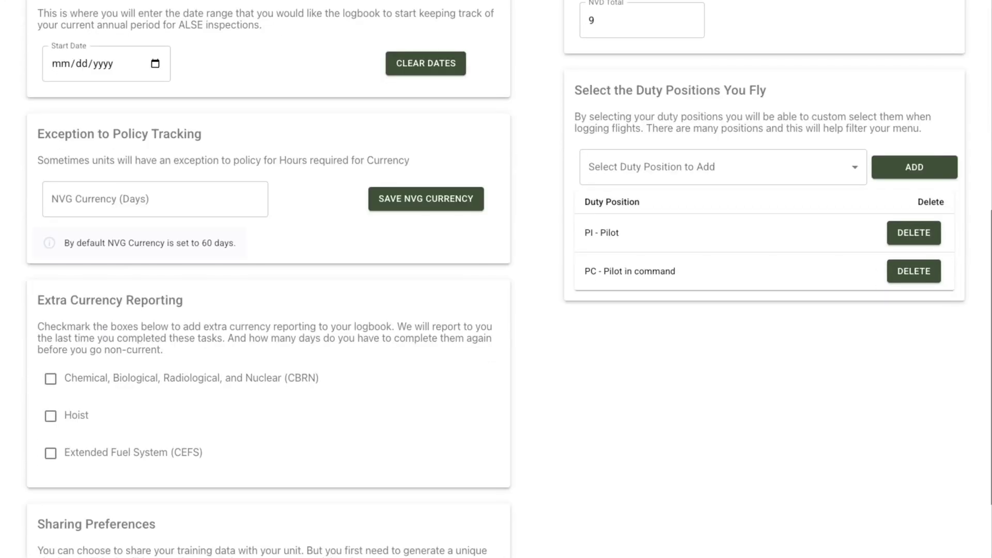
scroll(734, 520, "down", 2)
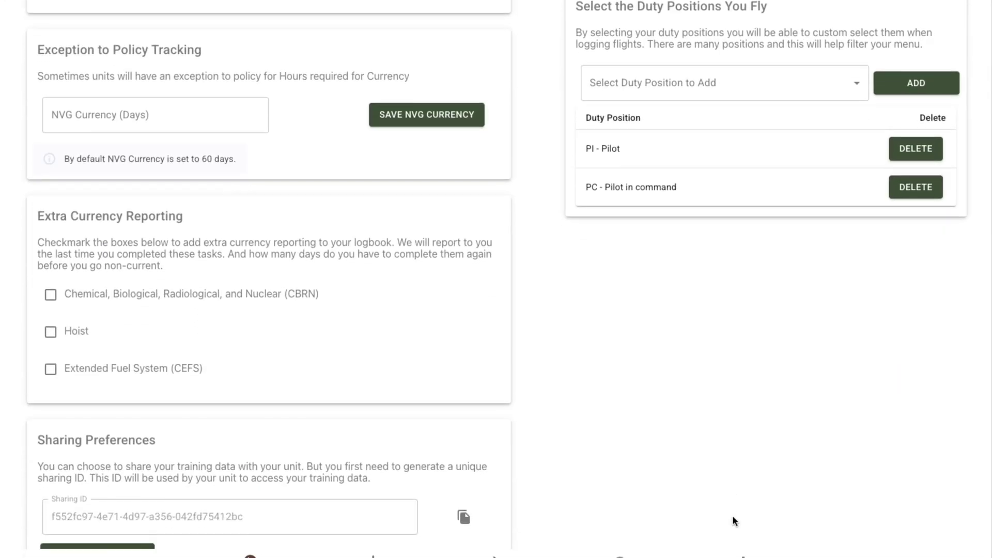
scroll(732, 516, "down", 2)
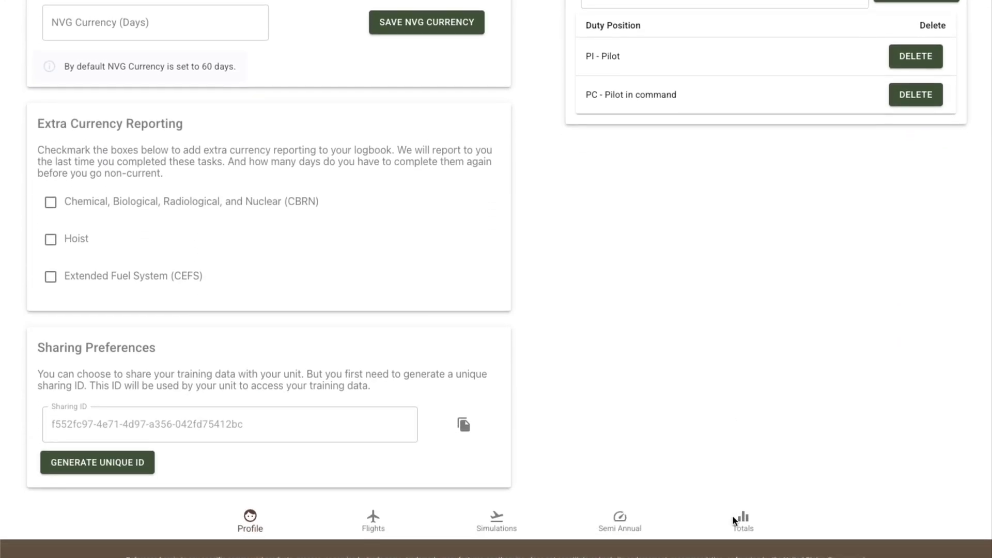
scroll(732, 516, "down", 1)
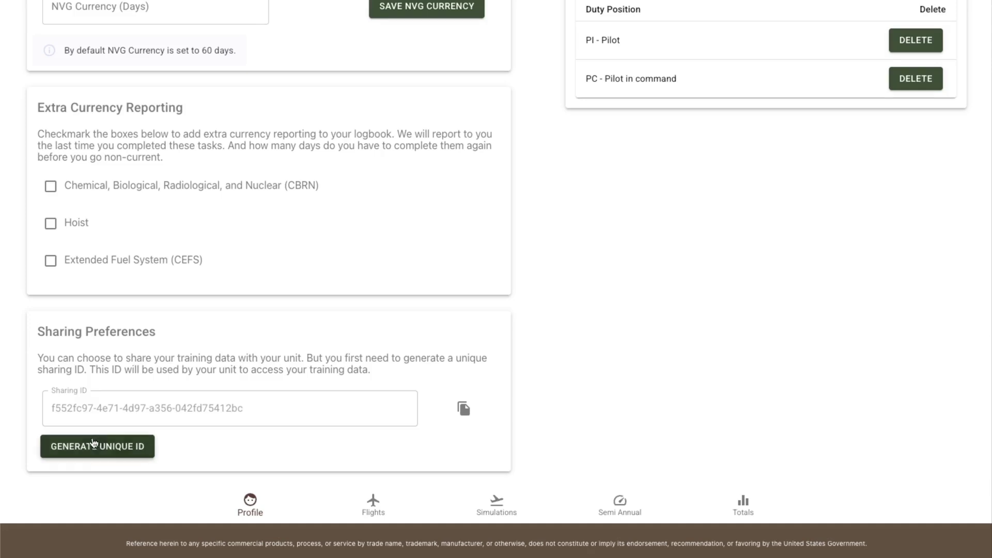
left_click(126, 446)
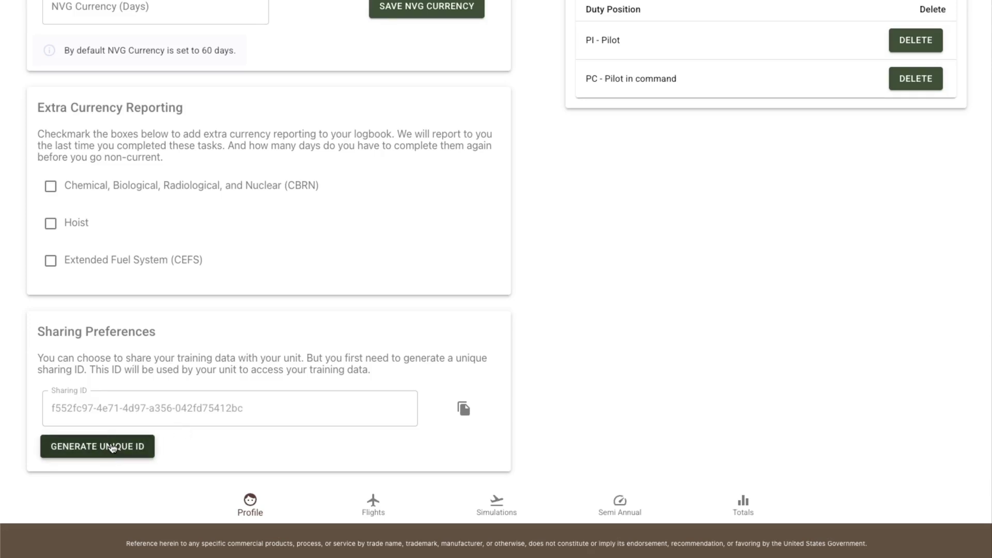
left_click(464, 414)
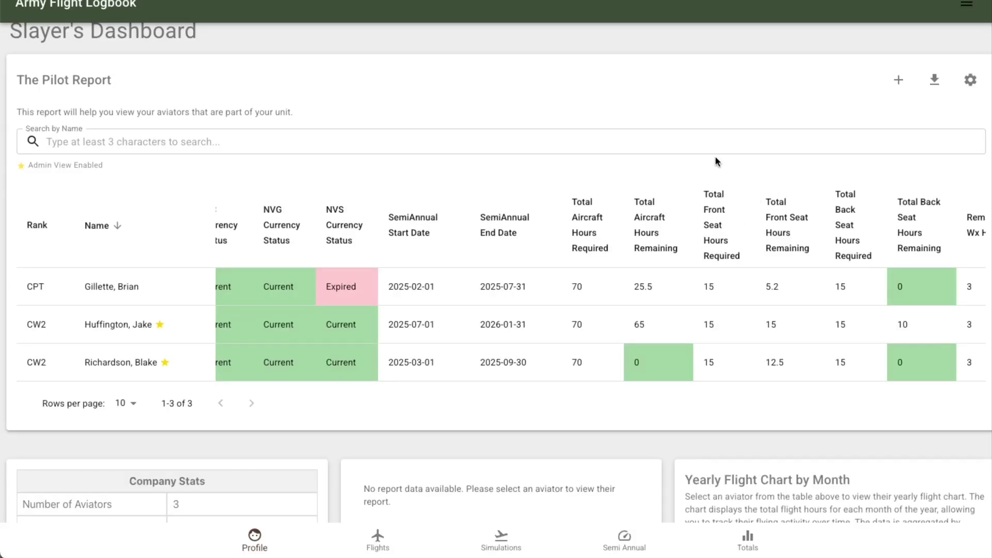
Add a new aviator to the unit's Pilot Report by pasting the copied sharing ID
left_click(898, 82)
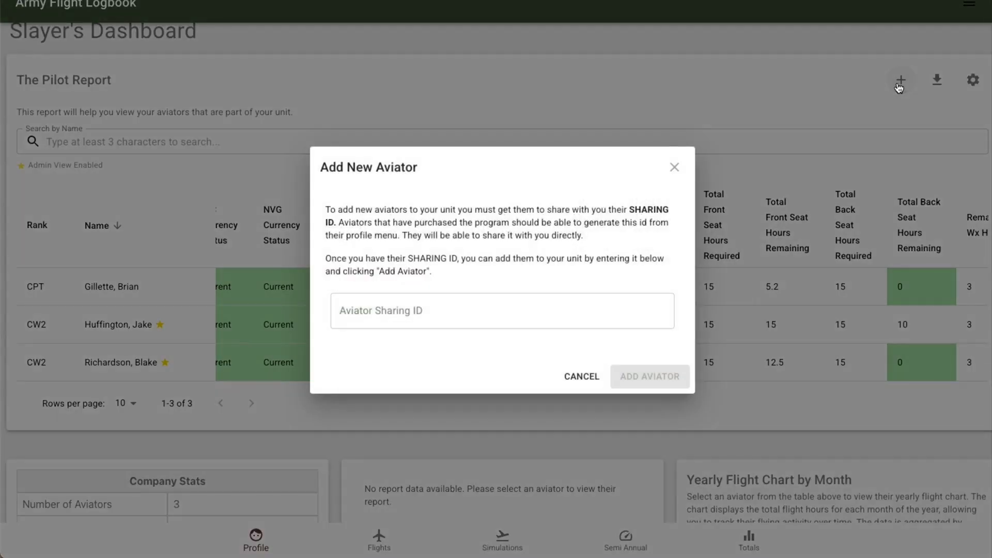
left_click(433, 320)
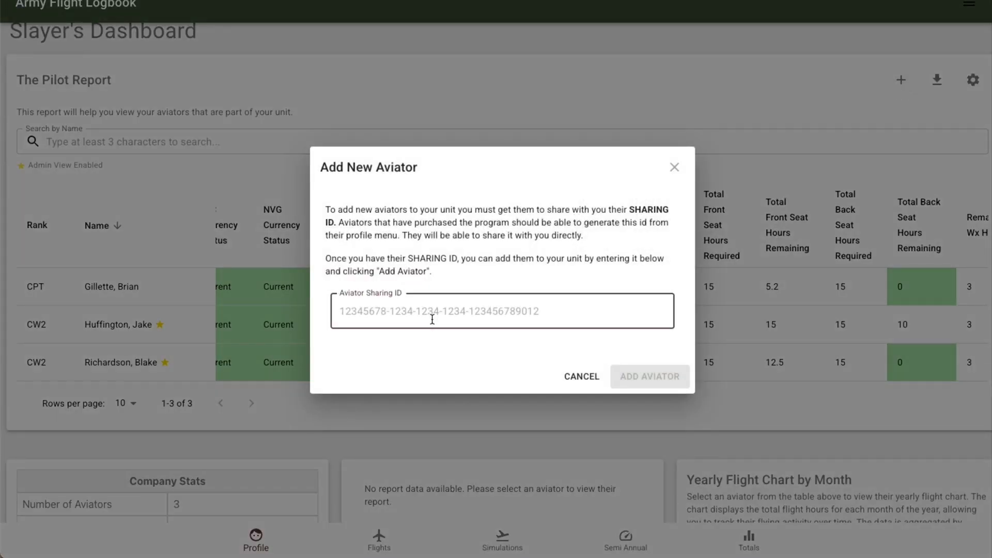
key("ctrl+v")
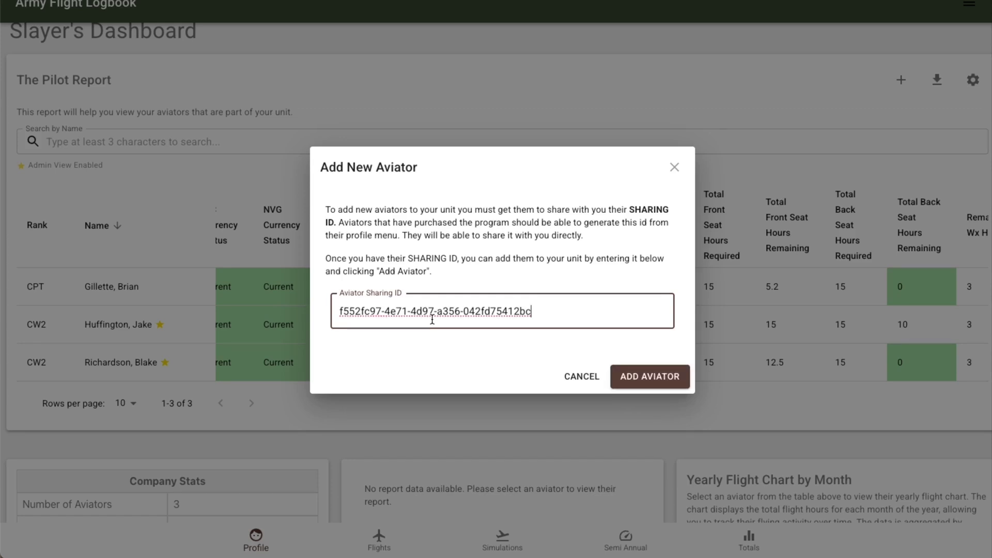
left_click(650, 377)
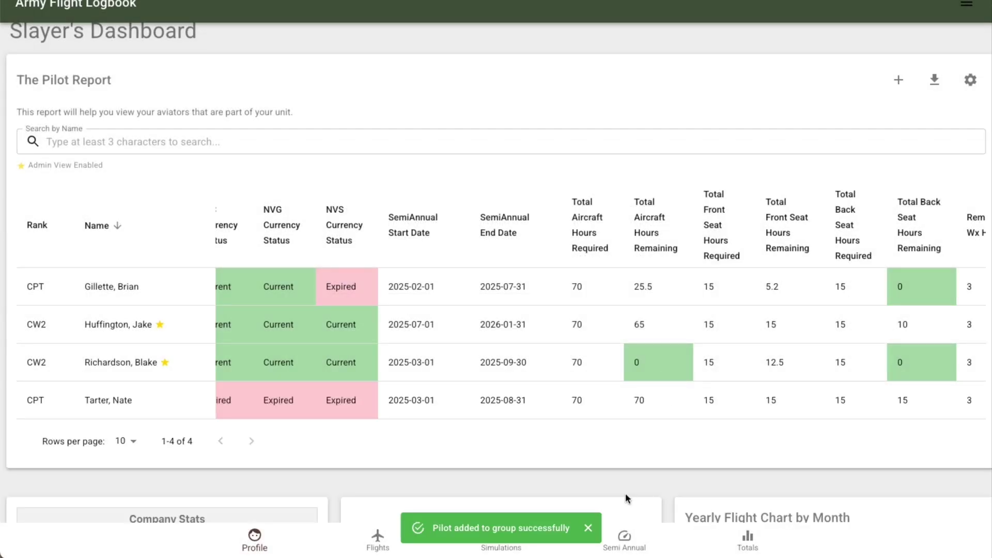
scroll(340, 370, "left", 3)
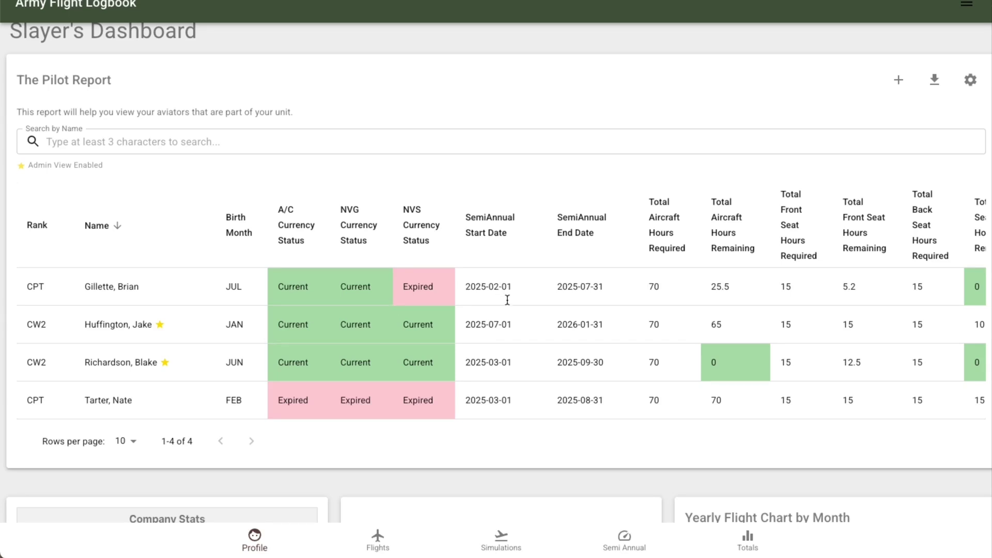
Clear all columns in the report's table settings, enabling only Aircraft Currency Status and NVG Currency Status
scroll(671, 275, "right", 3)
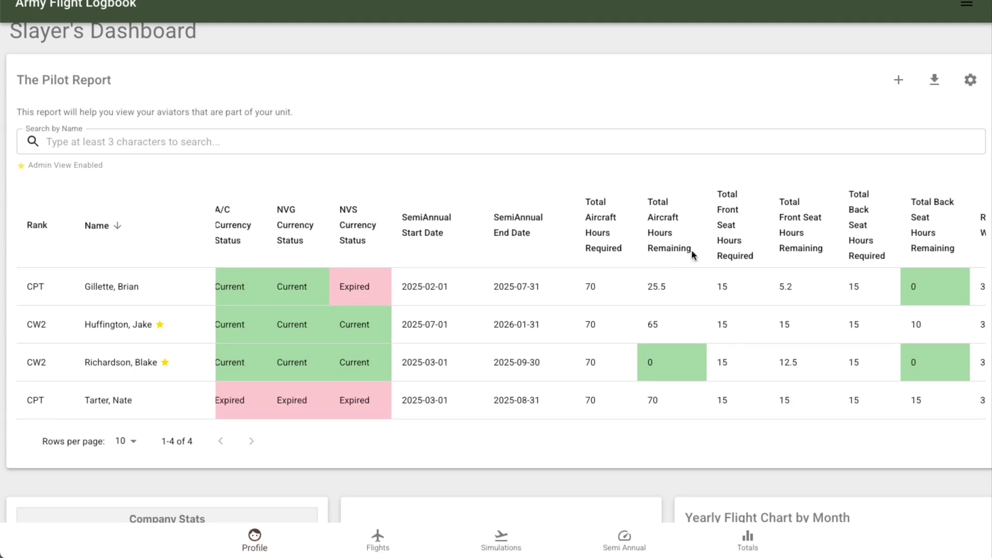
left_click(971, 88)
scroll(627, 341, "down", 2)
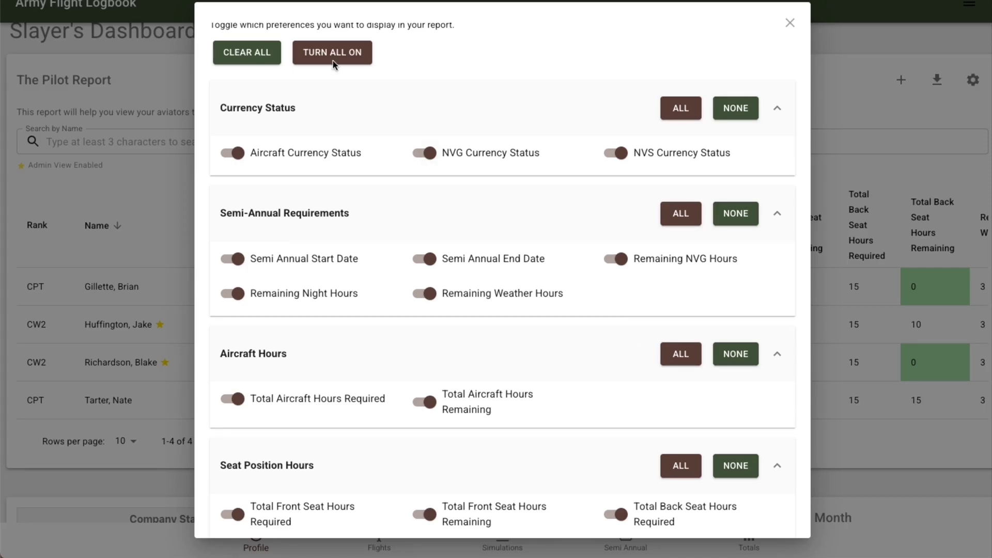
left_click(247, 54)
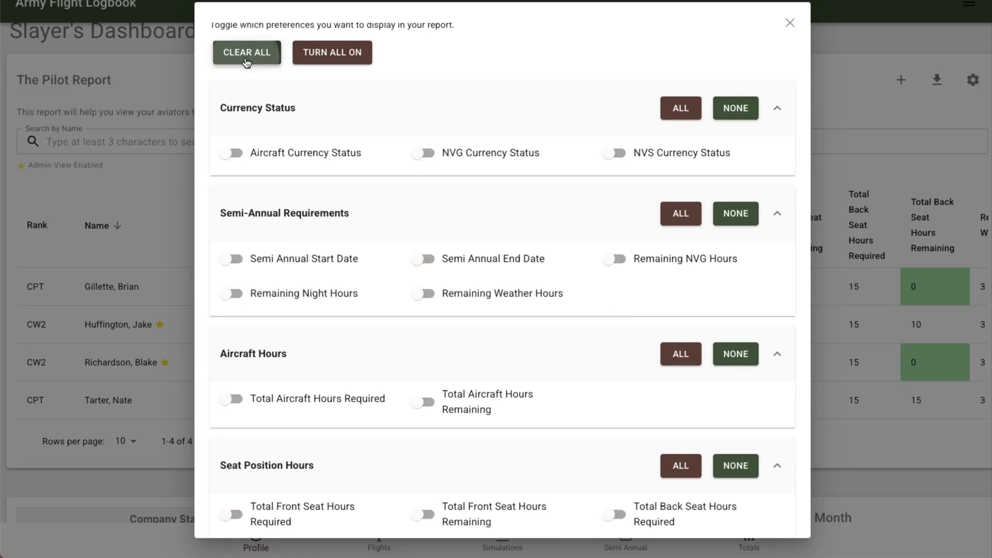
left_click(432, 158)
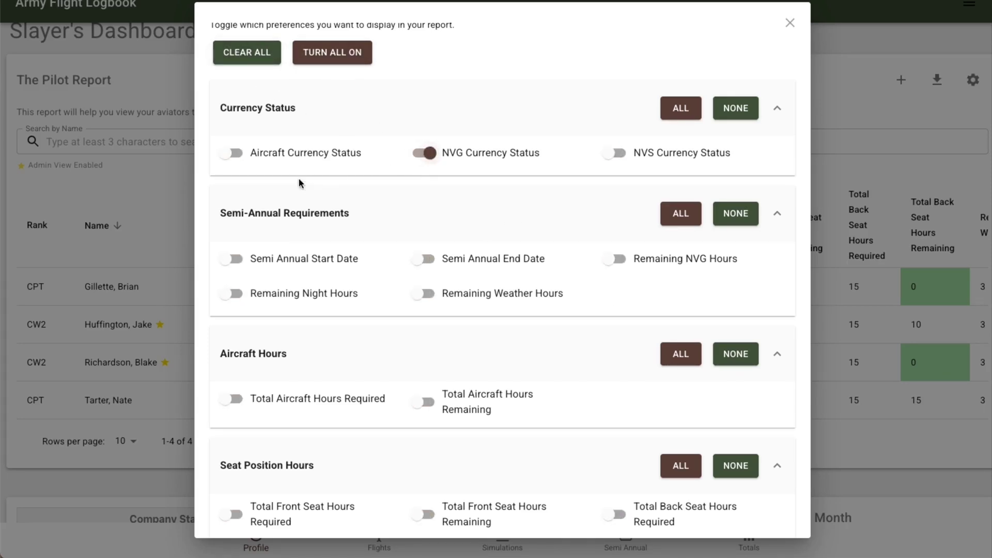
left_click(235, 155)
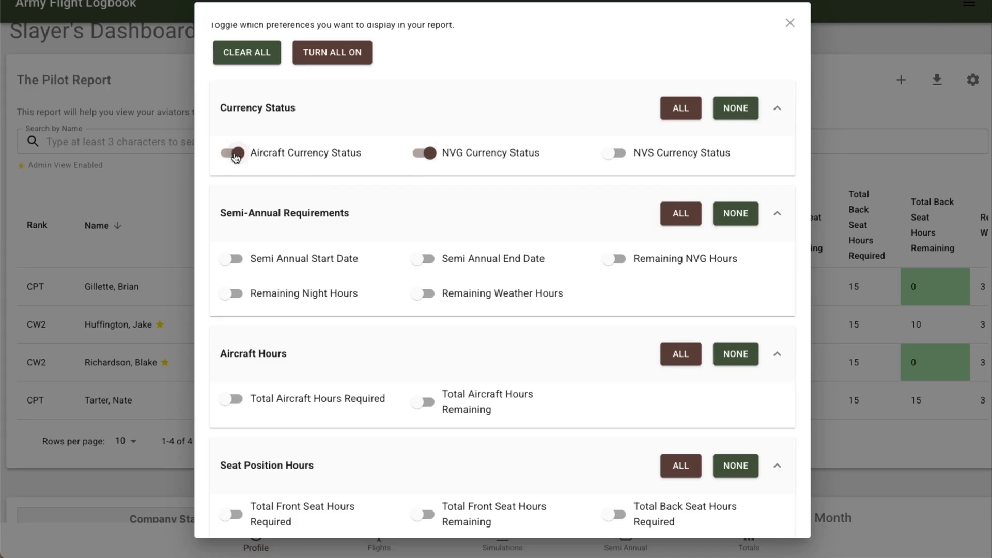
Turn on all display preferences in the table settings and close the settings
left_click(338, 53)
scroll(505, 270, "up", 1)
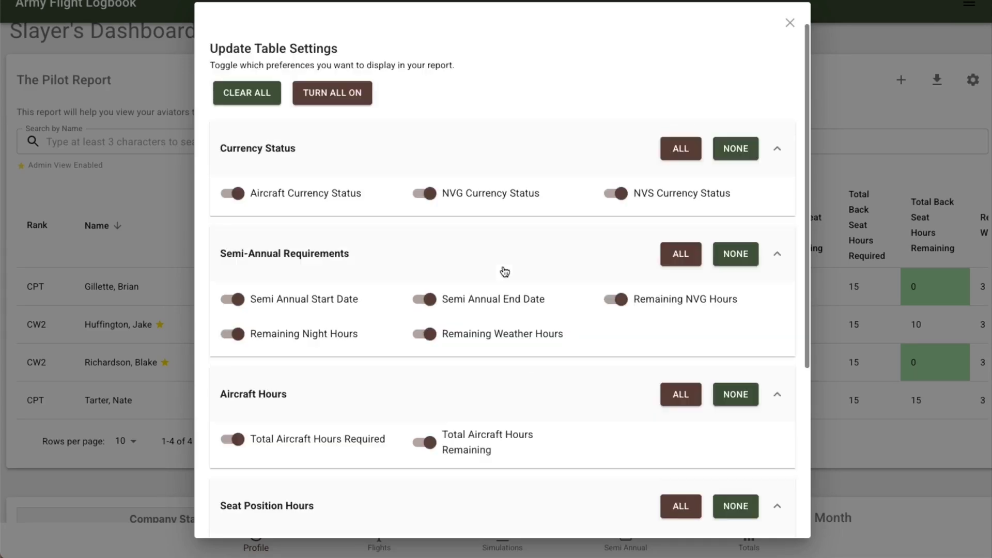
scroll(719, 492, "down", 5)
left_click(755, 518)
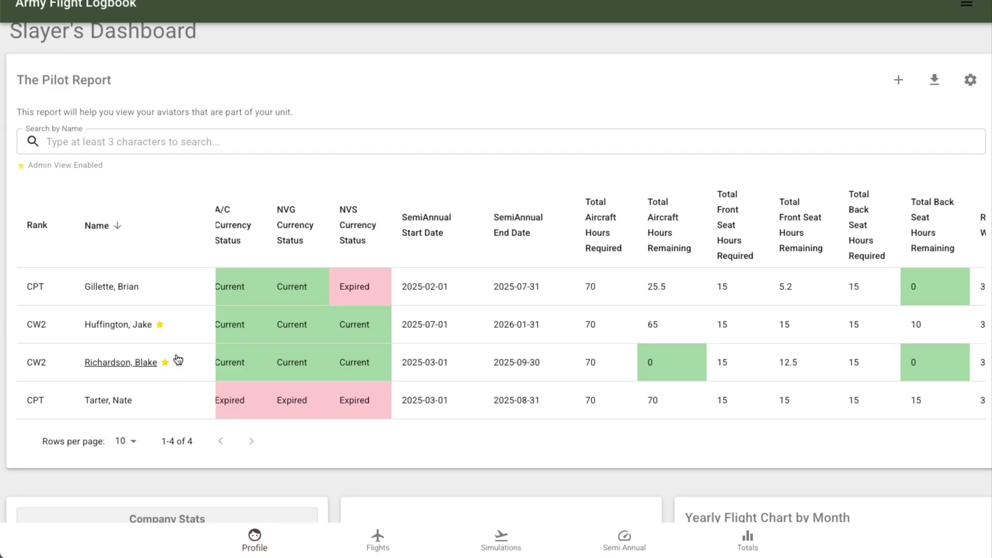
Grant admin view access to the newly added aviator through the Edit Pilot information
scroll(178, 360, "down", 1)
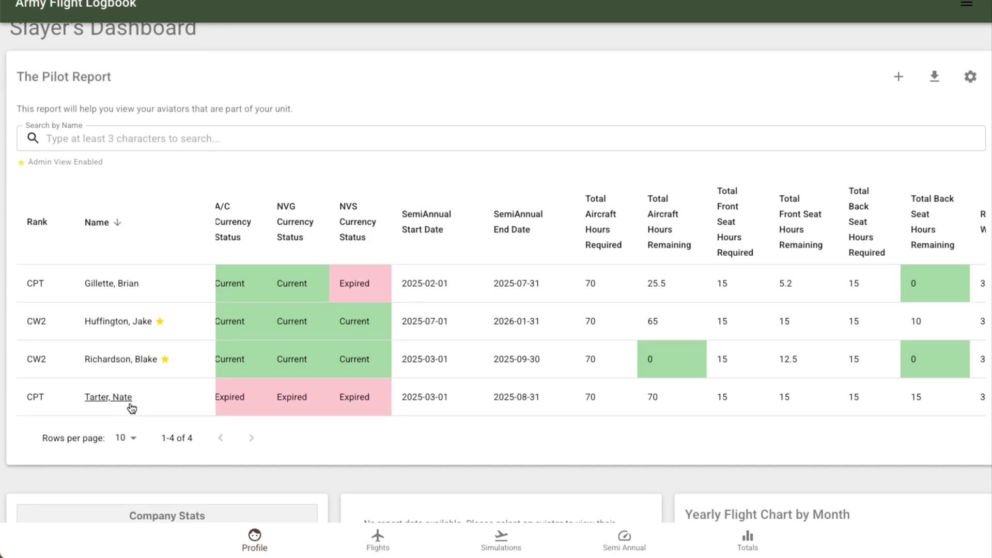
scroll(288, 387, "right", 6)
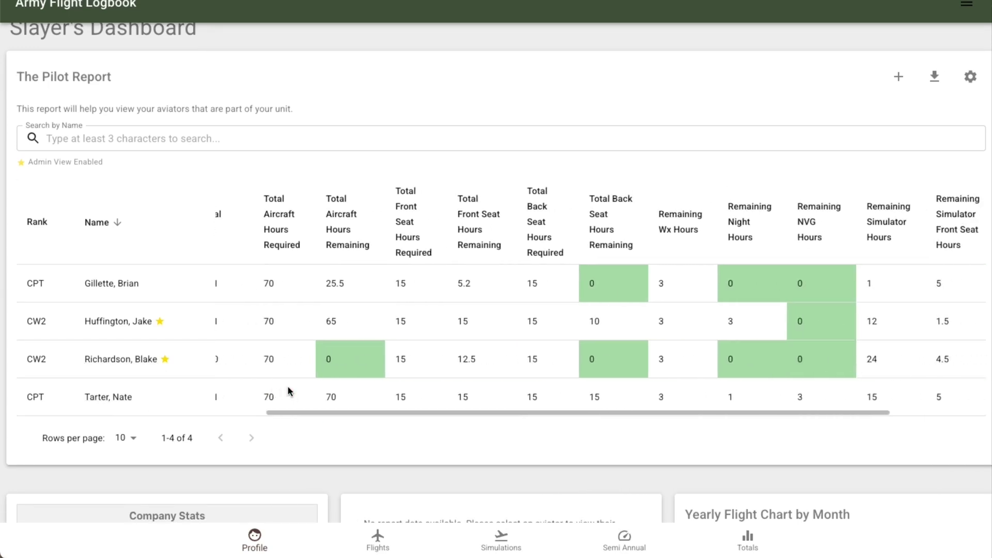
scroll(288, 386, "right", 3)
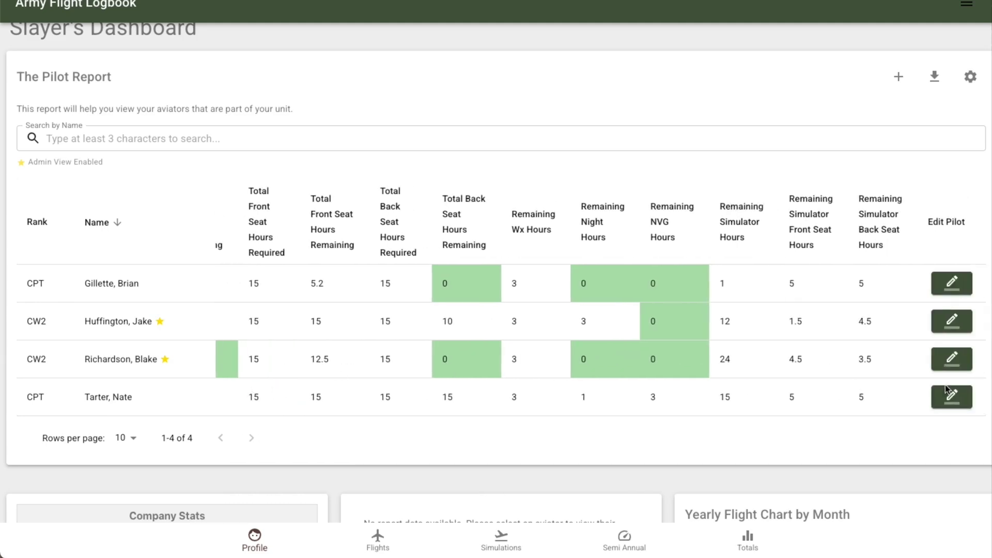
left_click(950, 392)
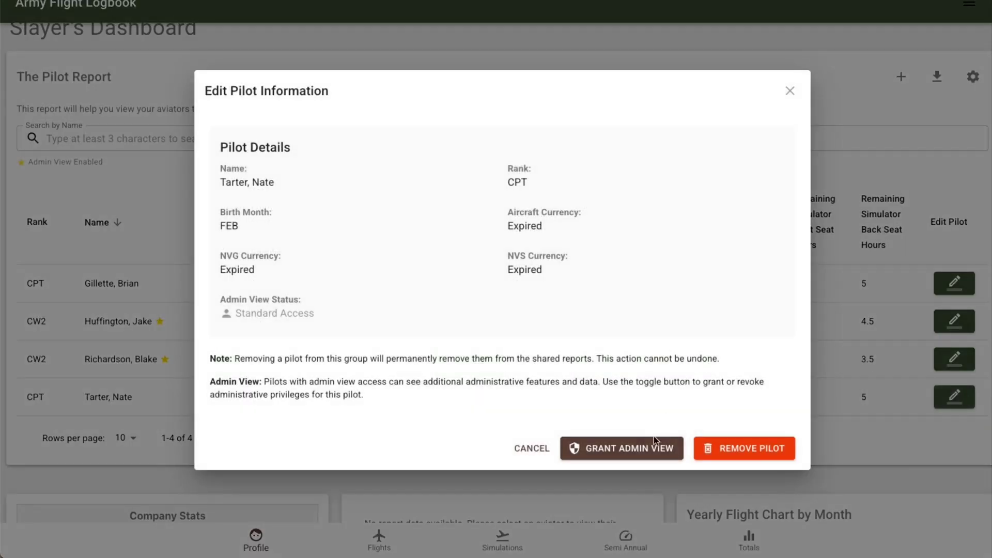
left_click(640, 455)
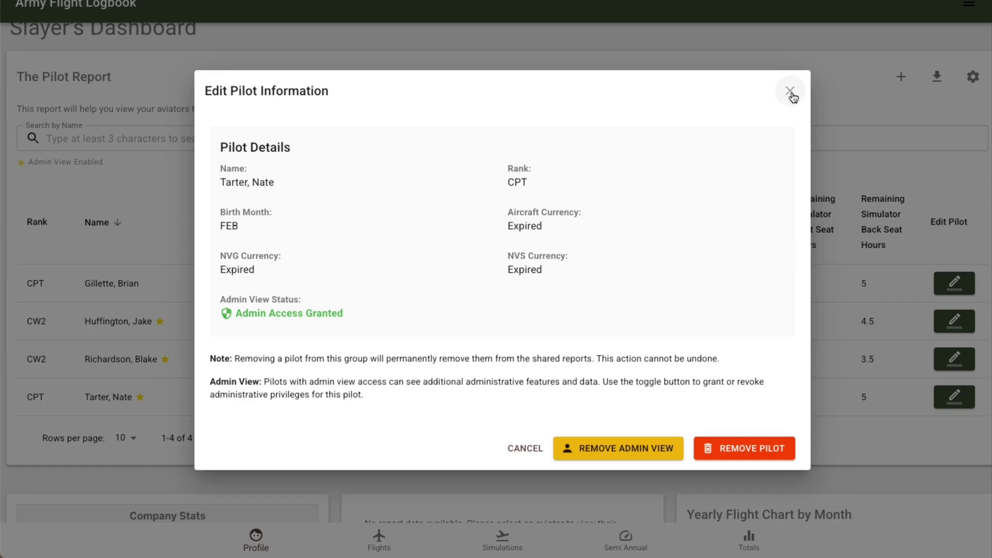
left_click(790, 93)
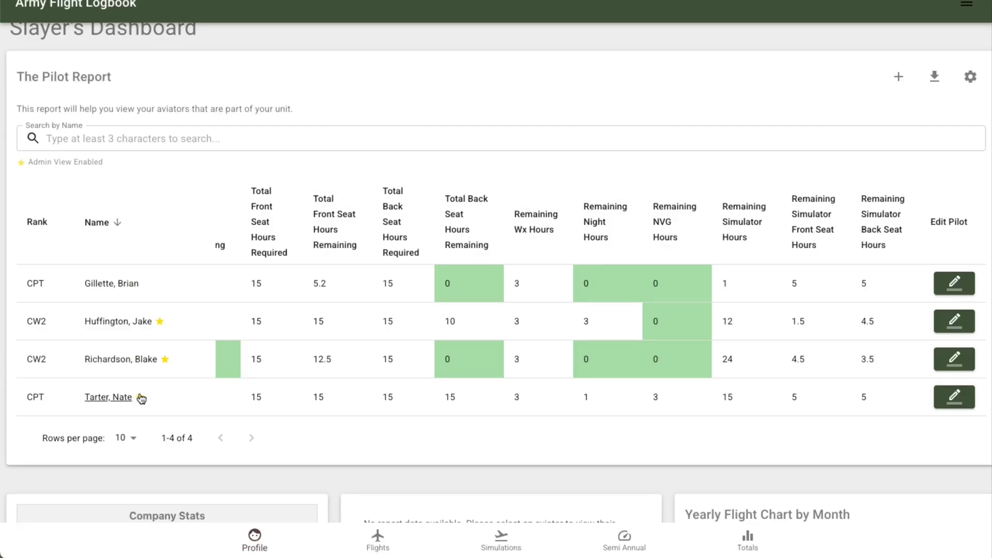
Check the last flight dates behind the first aviator's currency statuses and review the remaining hours columns
mouse_move(141, 399)
scroll(406, 347, "left", 5)
scroll(404, 344, "left", 5)
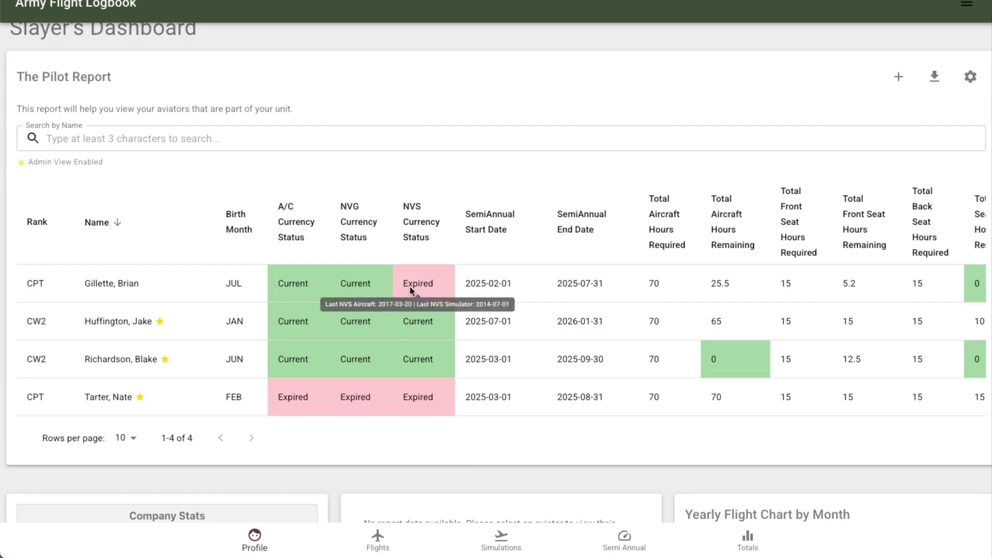
mouse_move(420, 283)
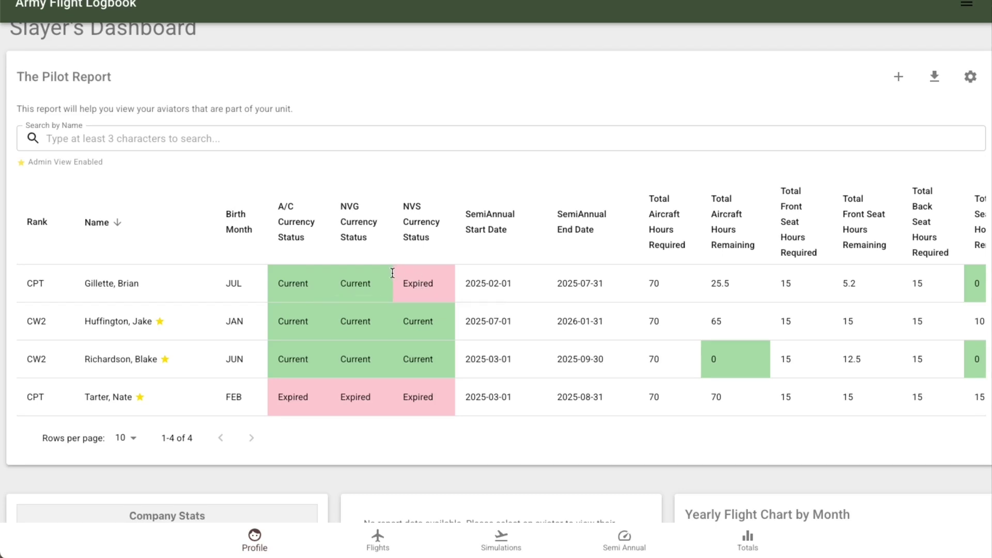
mouse_move(276, 285)
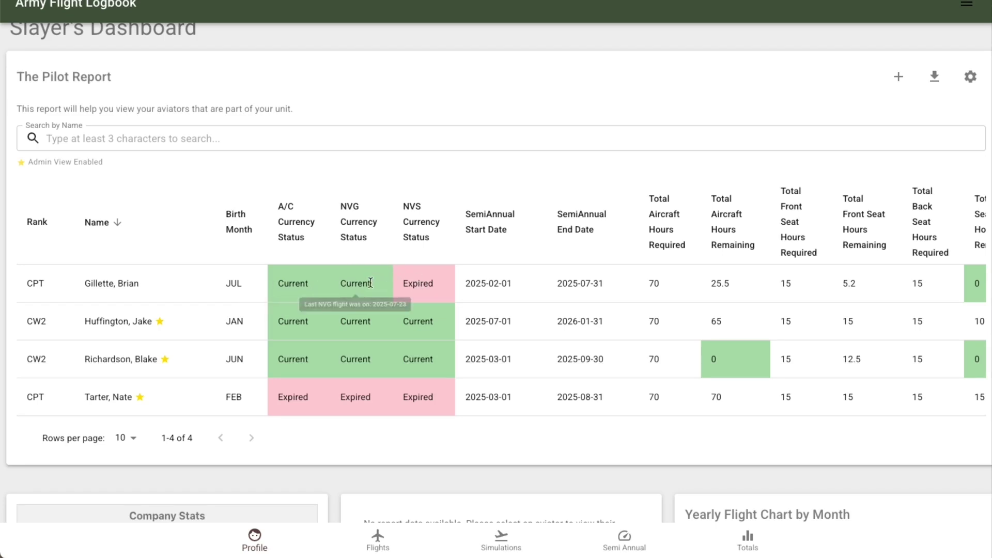
mouse_move(360, 284)
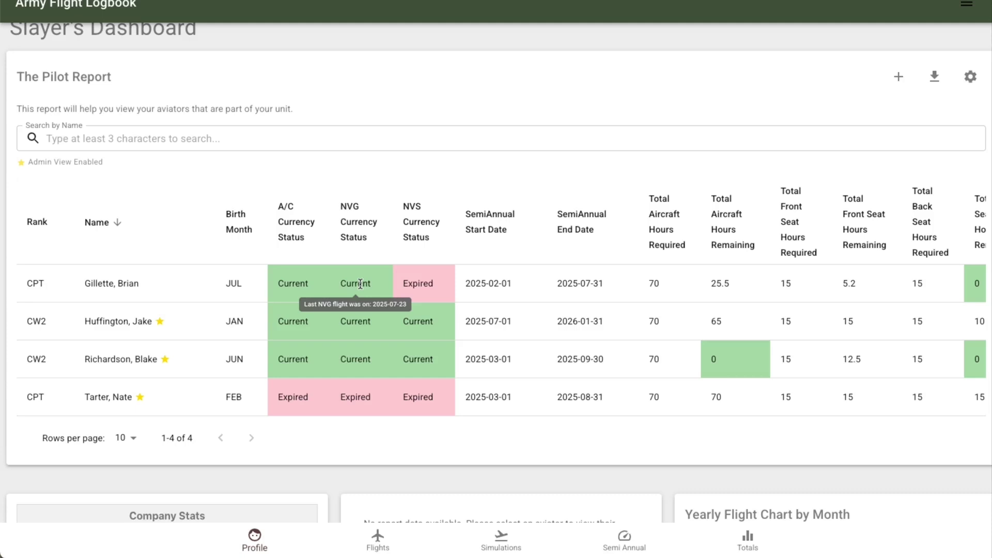
scroll(641, 279, "right", 5)
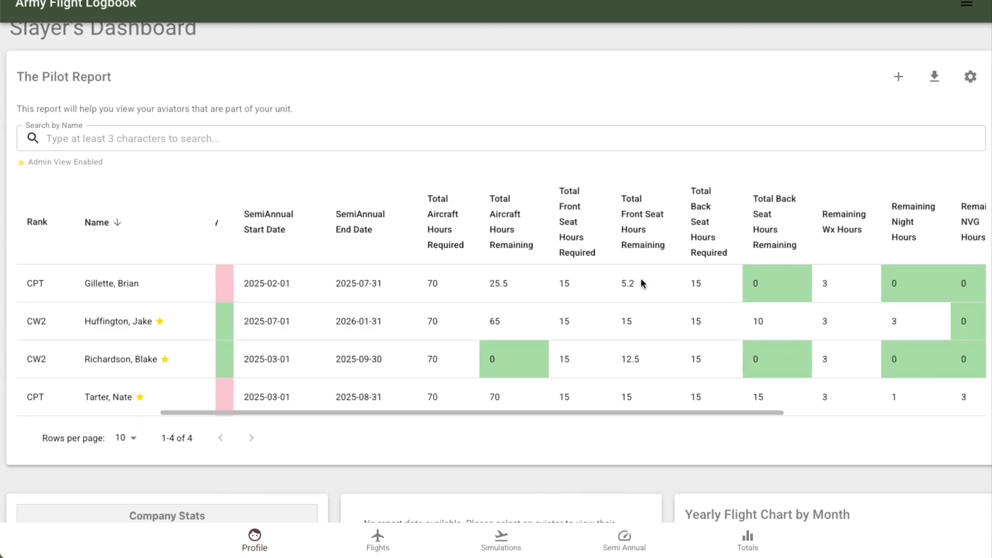
scroll(641, 280, "right", 5)
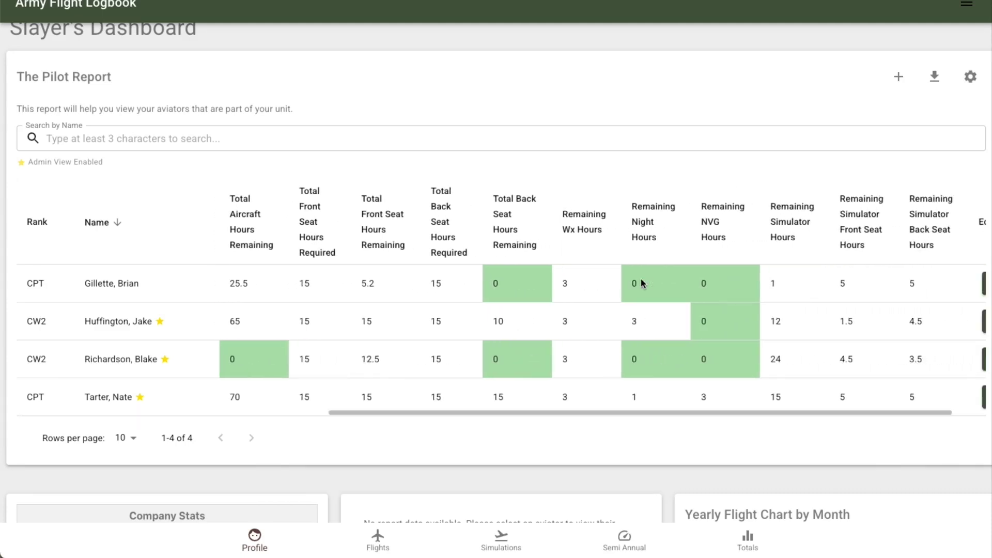
scroll(641, 283, "right", 2)
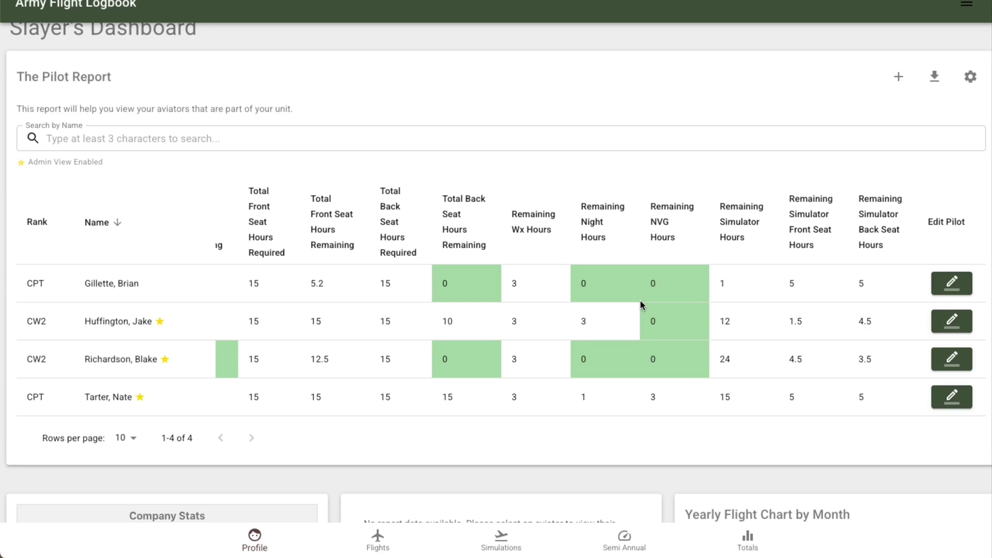
Check which aviators are behind the Birth Month Window, Total Pilots A/C Current and Total Pilots NVG Current figures in Company Stats
scroll(640, 304, "left", 3)
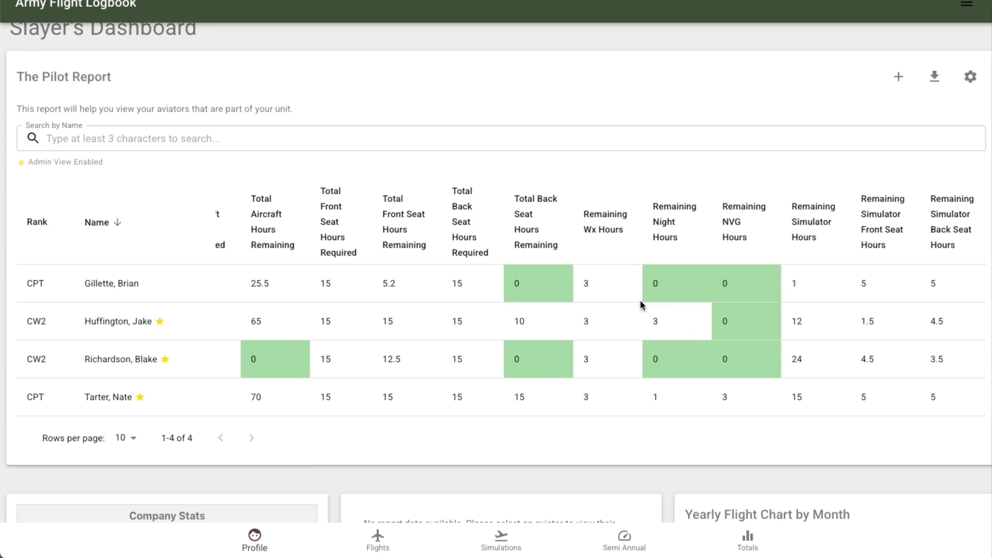
scroll(641, 304, "left", 7)
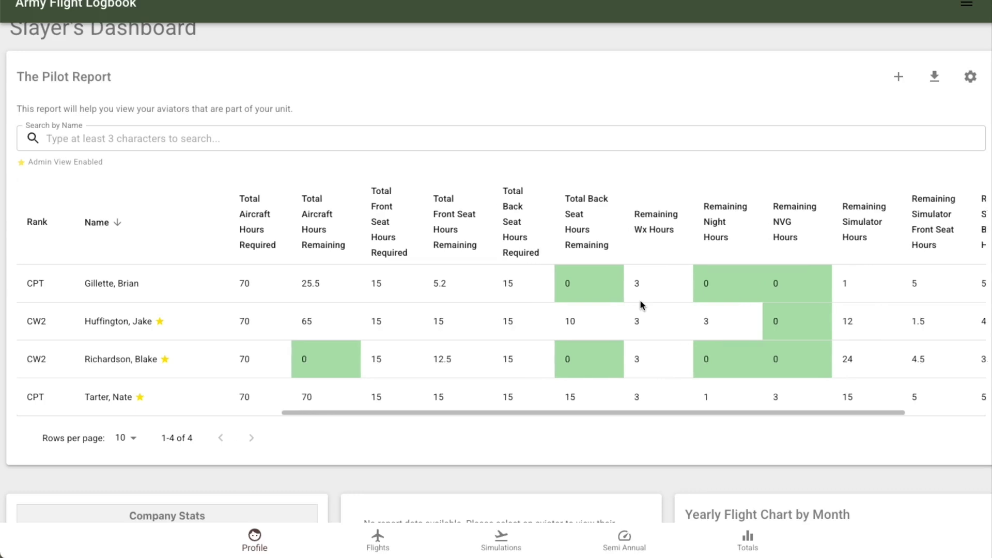
scroll(640, 303, "left", 11)
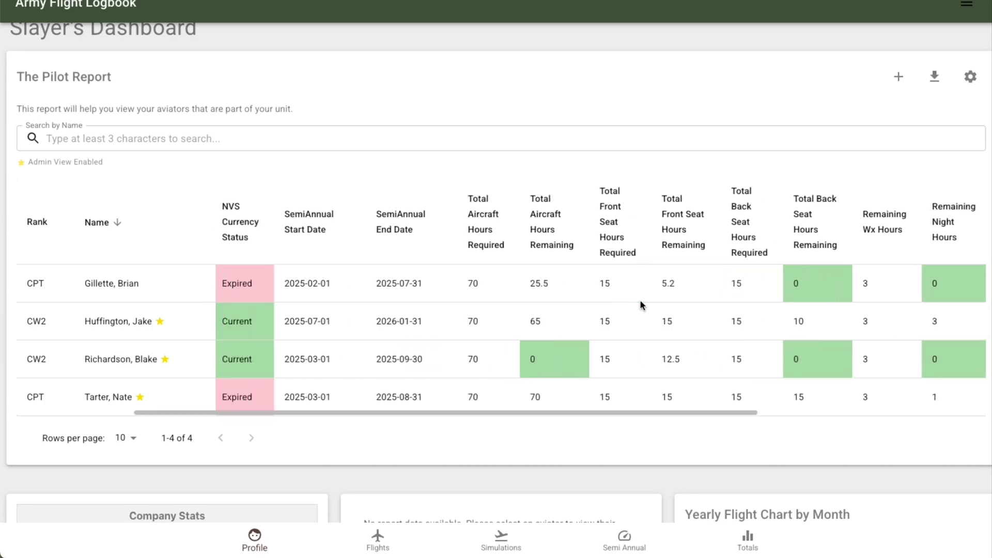
scroll(278, 322, "down", 3)
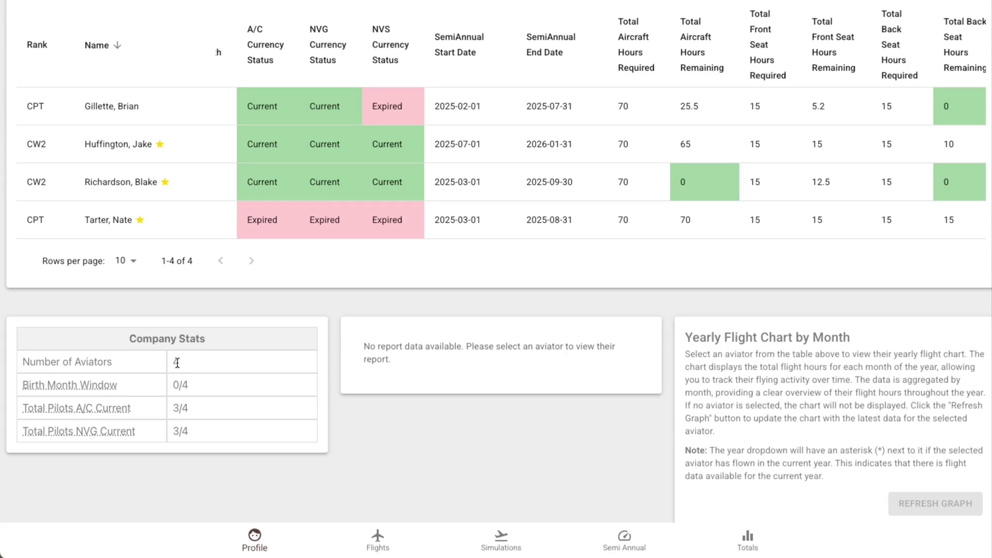
mouse_move(149, 385)
mouse_move(135, 418)
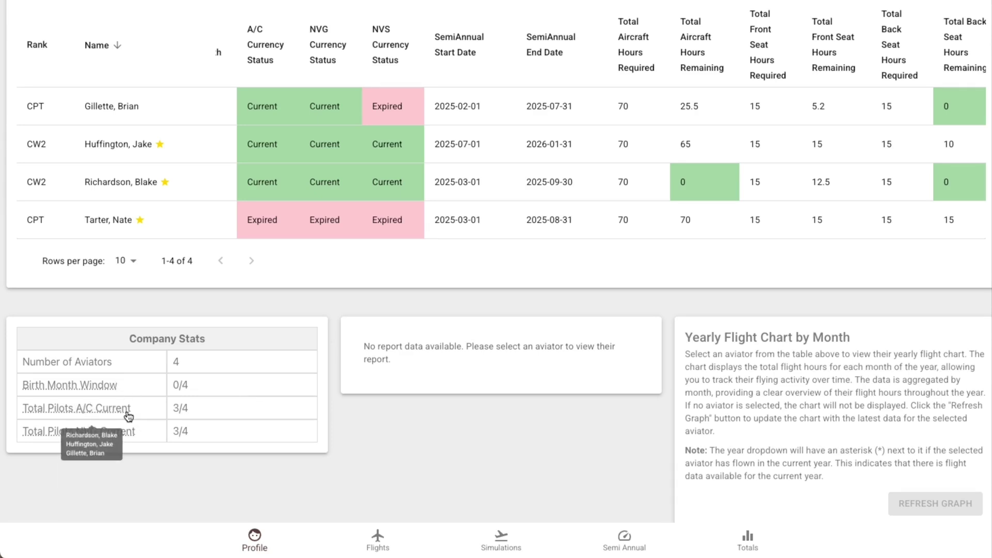
mouse_move(137, 437)
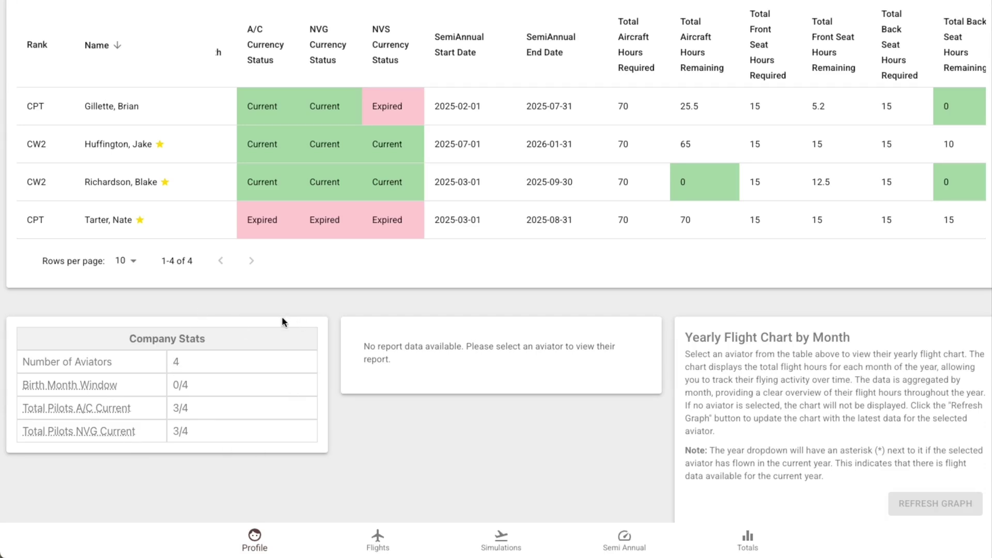
Display the semiannual flying hour progress for the first aviator in the pilot report
scroll(282, 316, "up", 2)
scroll(282, 322, "up", 2)
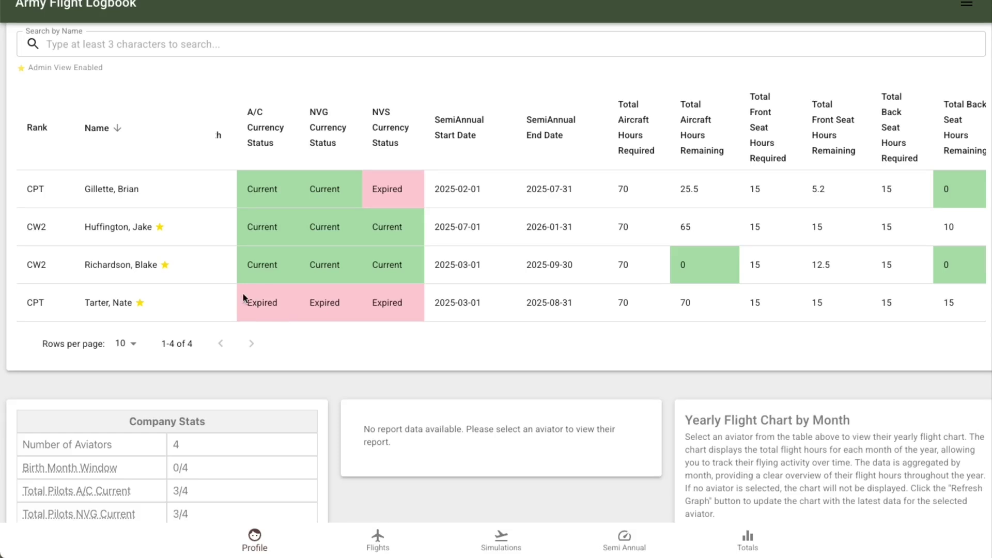
left_click(109, 189)
scroll(109, 196, "down", 4)
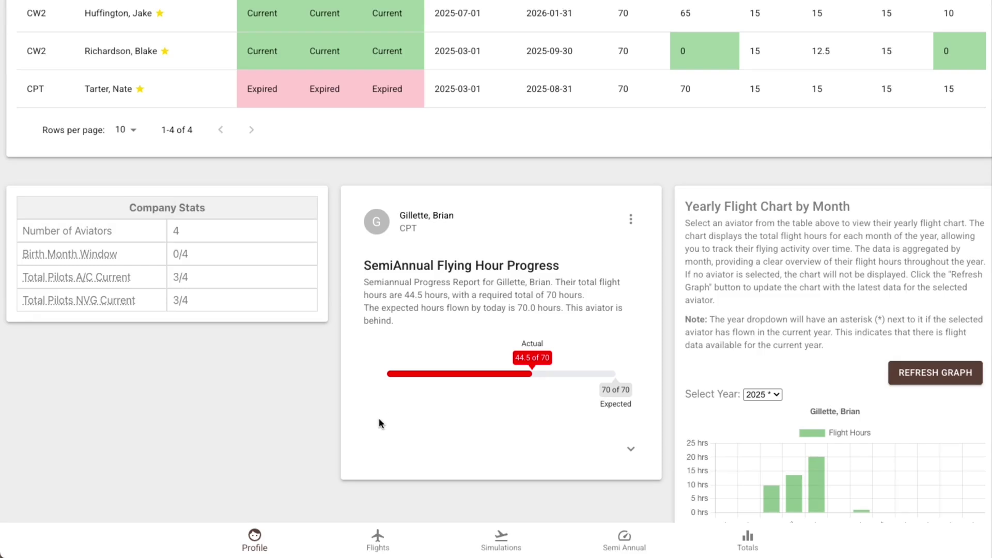
Display the semiannual progress report and yearly flight chart for the second aviator in the pilot report
scroll(426, 435, "up", 1)
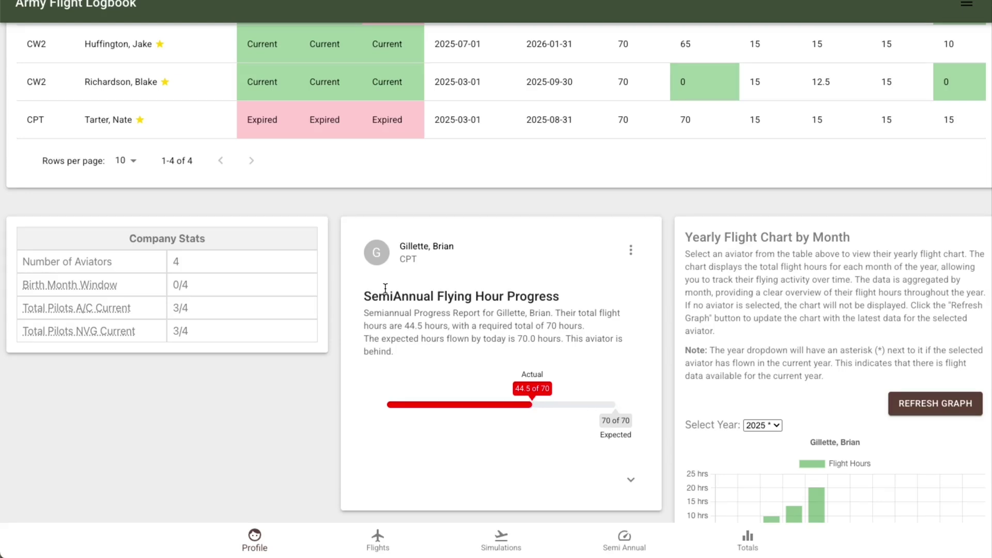
scroll(384, 290, "up", 3)
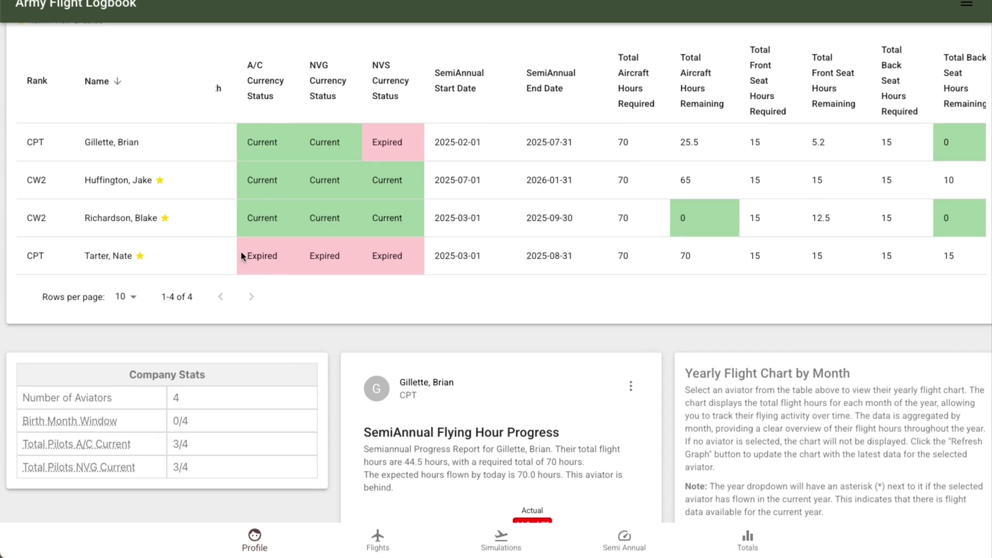
left_click(110, 180)
scroll(110, 179, "down", 6)
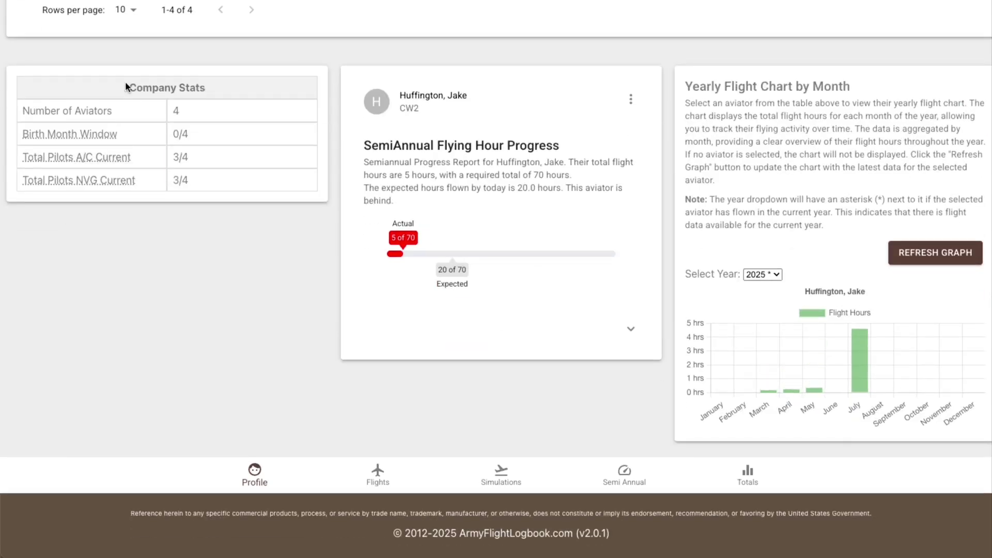
Select the first aviator again and show the yearly flight chart for 2018
scroll(125, 82, "up", 3)
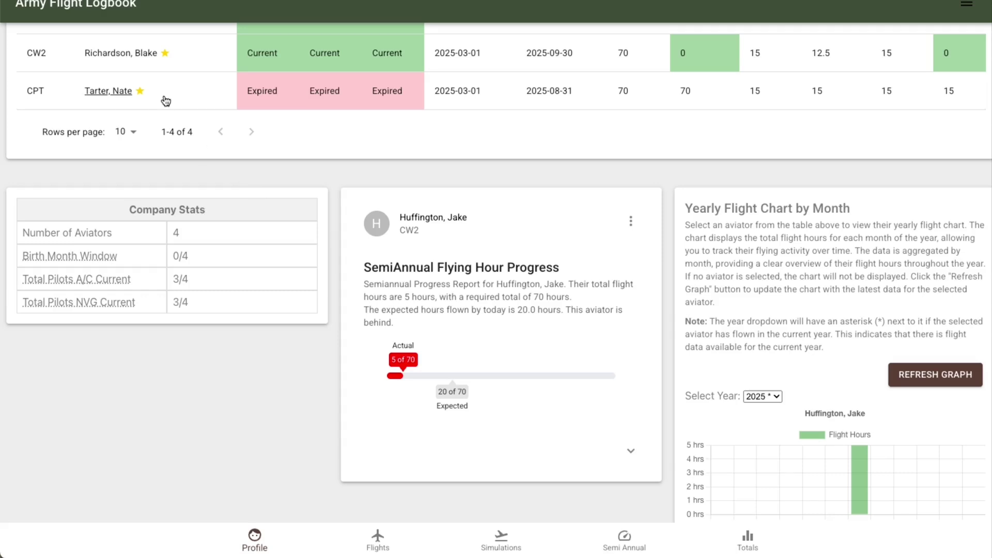
scroll(165, 100, "up", 5)
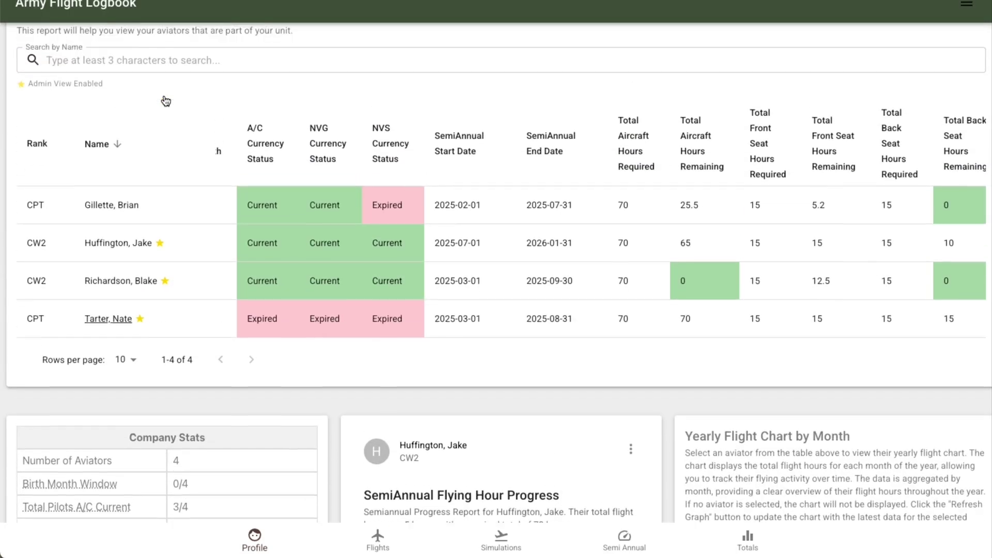
left_click(113, 216)
scroll(112, 217, "down", 7)
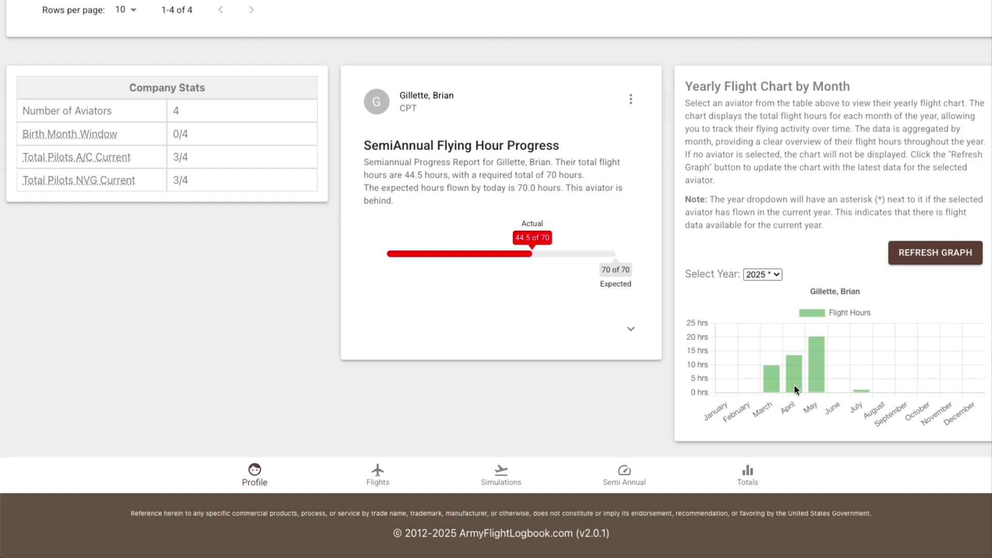
left_click(776, 276)
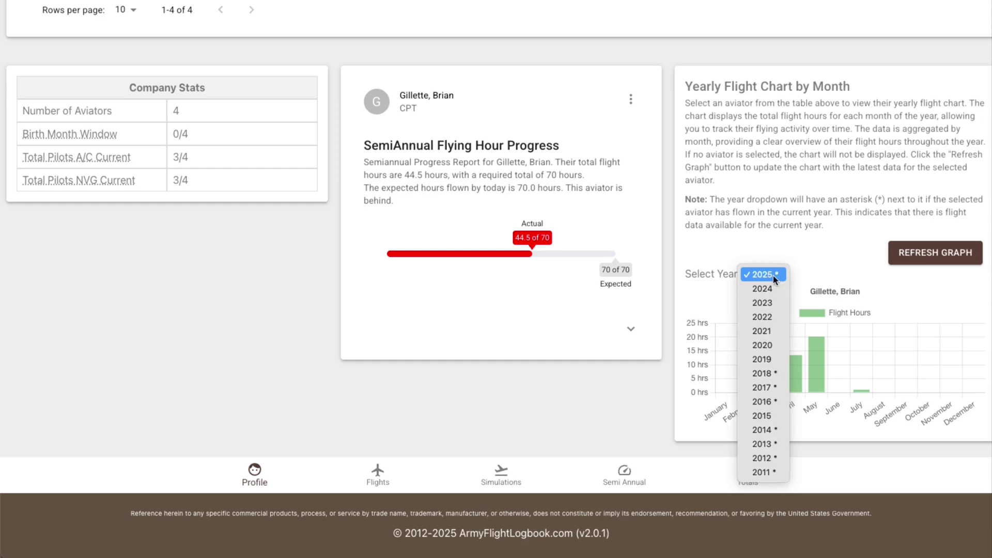
left_click(779, 374)
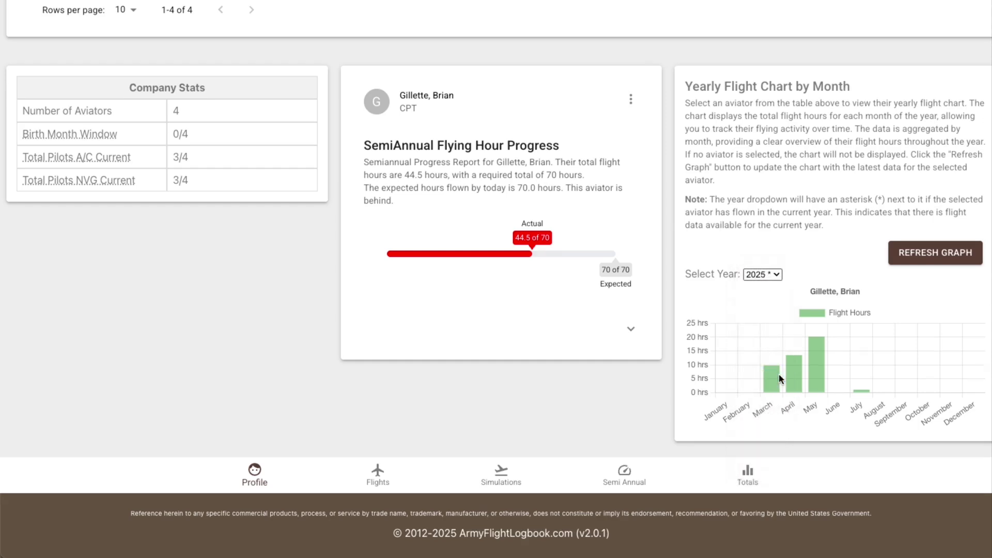
Show the aviator's yearly flight chart for 2016 and return the chart to 2025
left_click(768, 280)
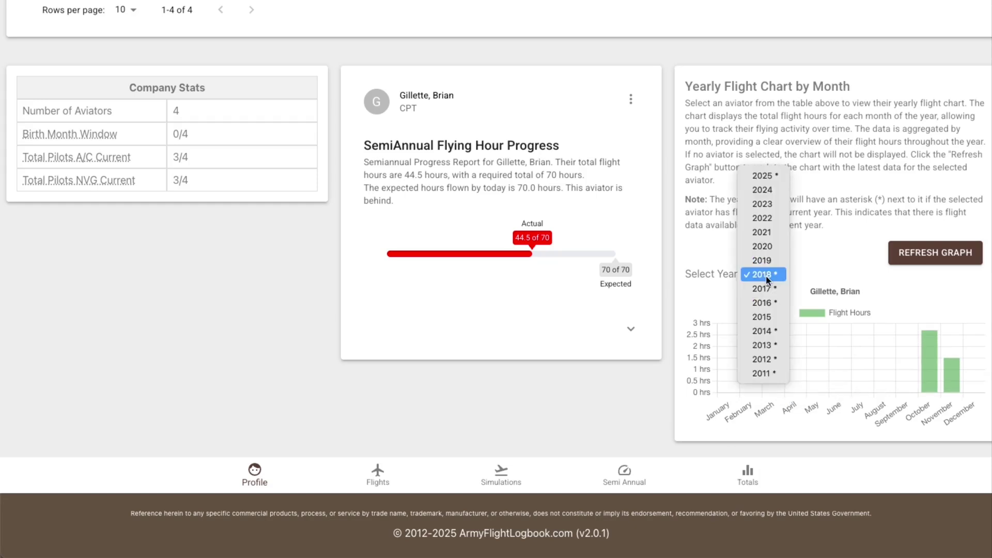
left_click(763, 305)
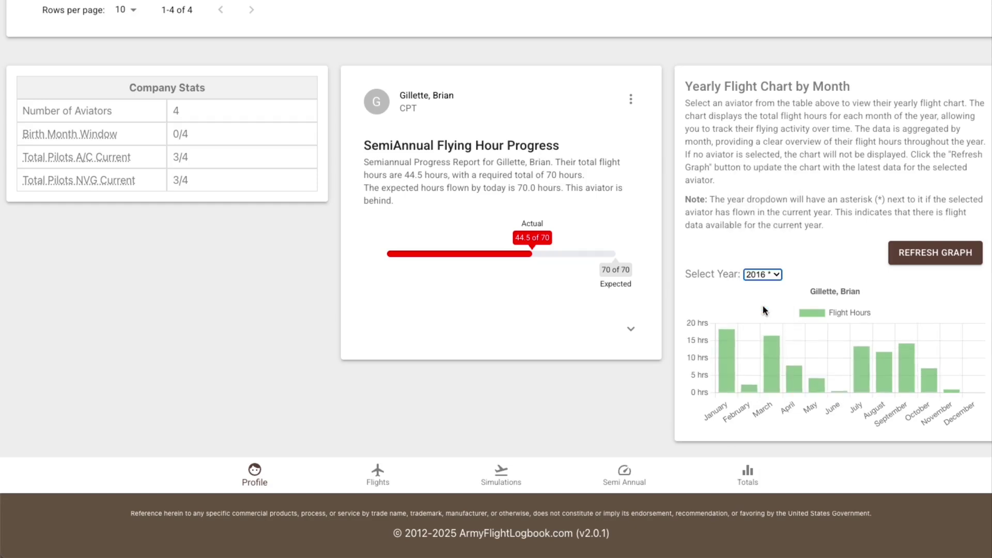
left_click(775, 274)
left_click(765, 150)
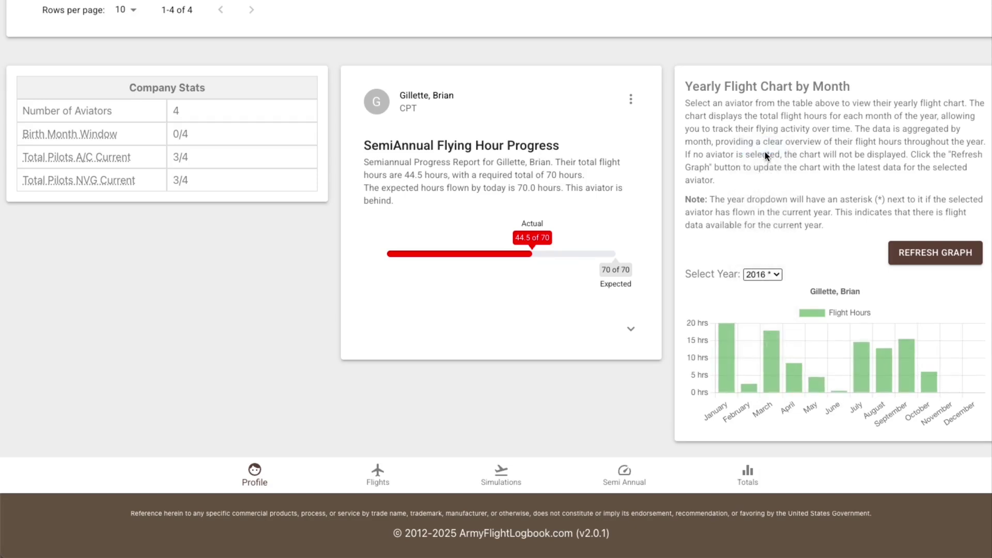
Download the pilot report as a CSV file
scroll(737, 202, "up", 6)
scroll(738, 202, "up", 3)
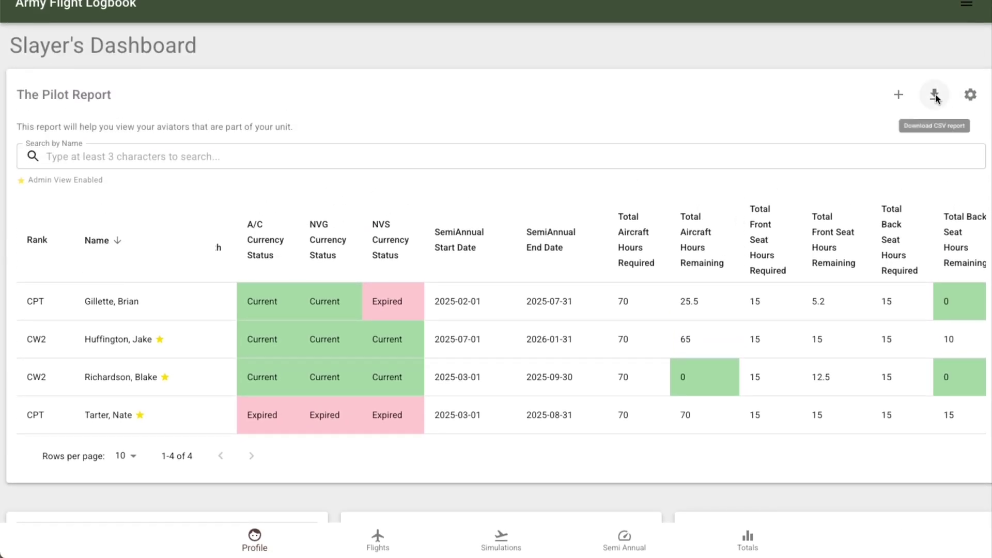
left_click(935, 98)
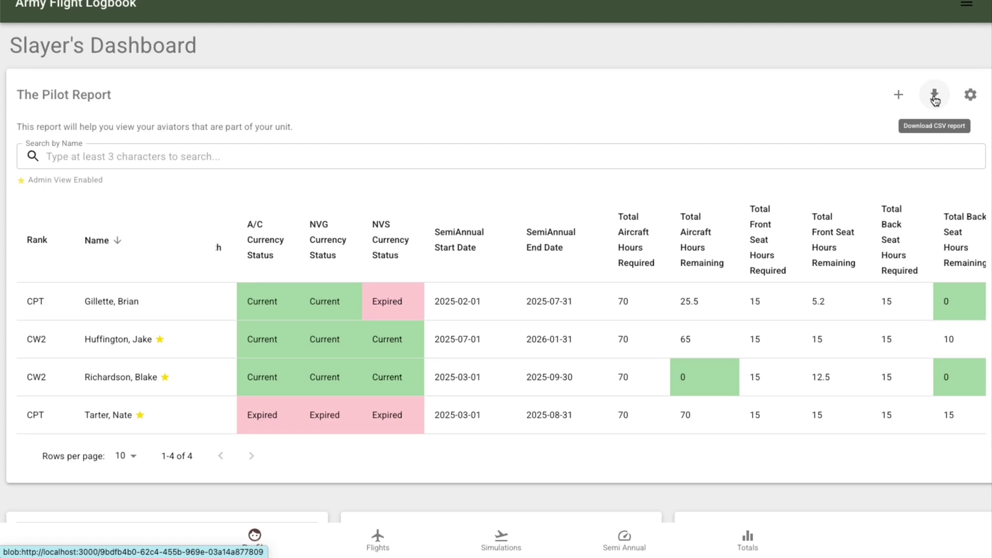
Open the Edit Pilot information of the last aviator in the report and remove that pilot from the group
scroll(565, 355, "right", 3)
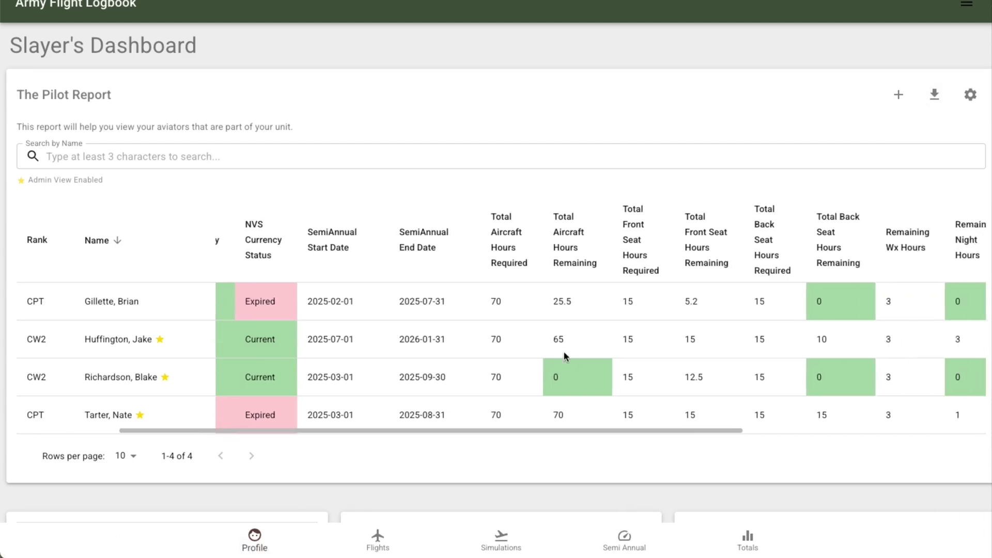
scroll(565, 356, "right", 5)
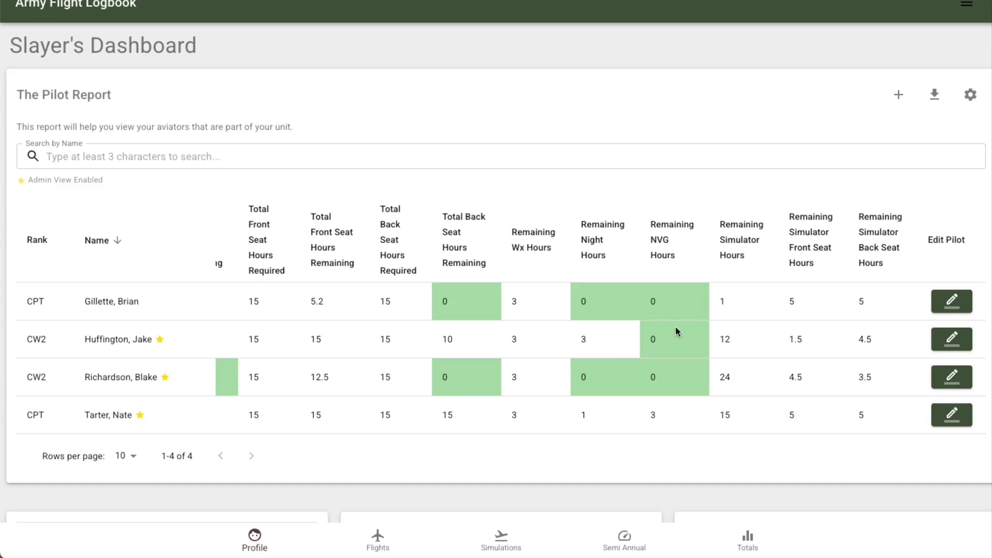
scroll(667, 359, "left", 8)
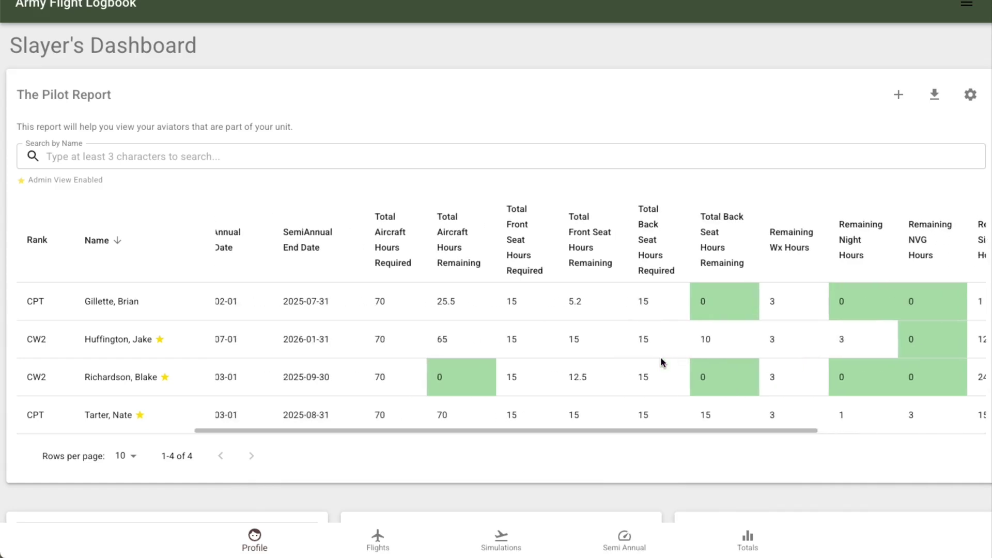
scroll(661, 357, "right", 8)
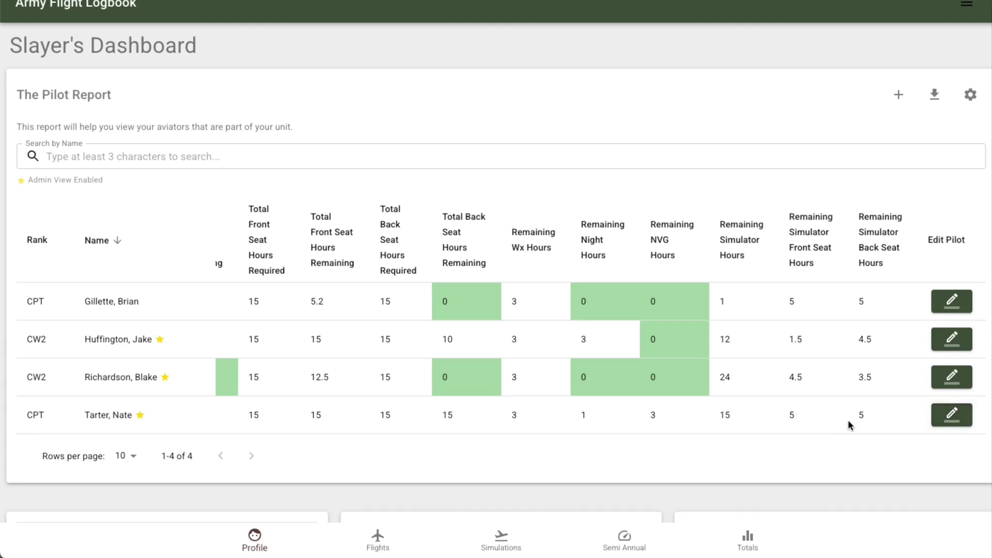
scroll(849, 421, "down", 1)
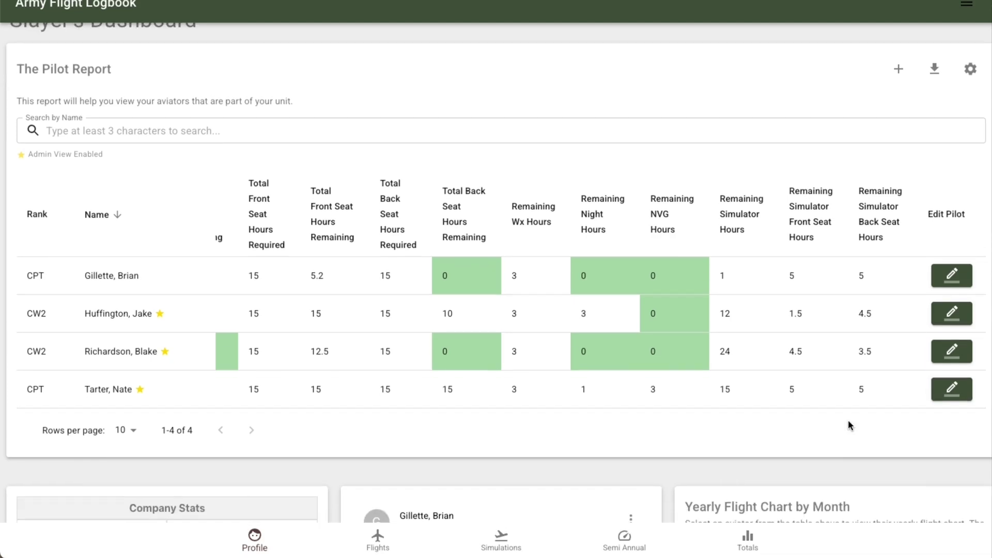
left_click(952, 395)
left_click(612, 457)
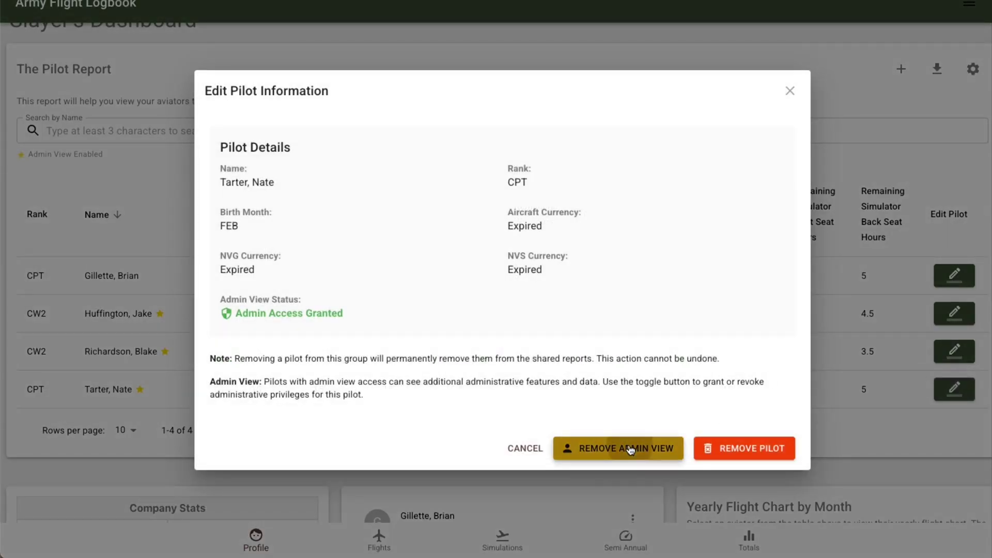
left_click(759, 456)
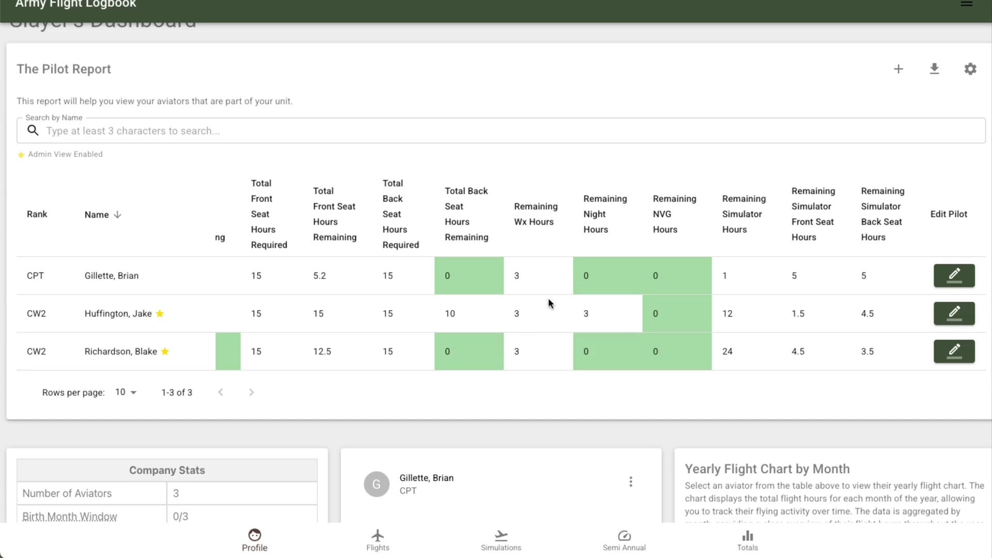
Review the Company Stats and the selected aviator's semiannual progress following the pilot's removal
scroll(548, 298, "down", 5)
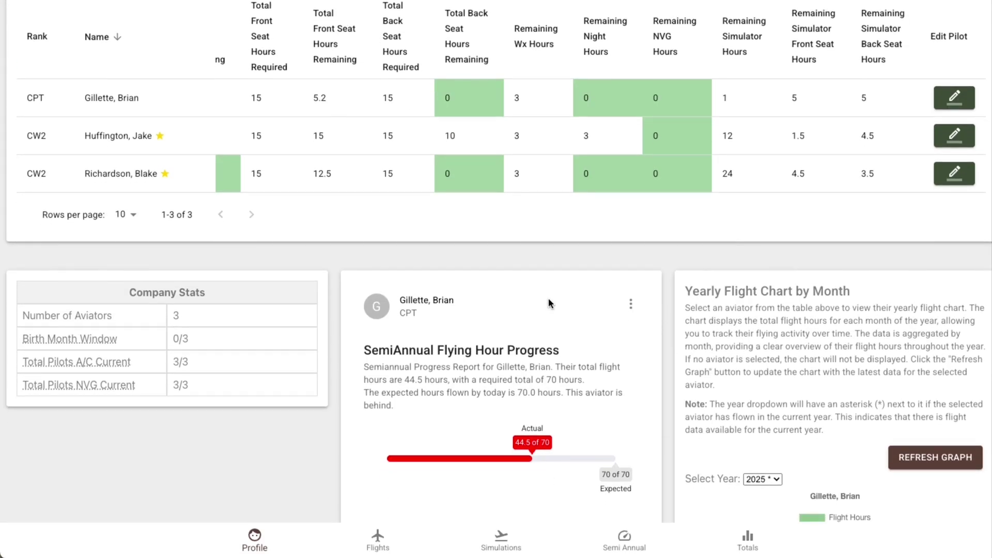
scroll(548, 297, "down", 3)
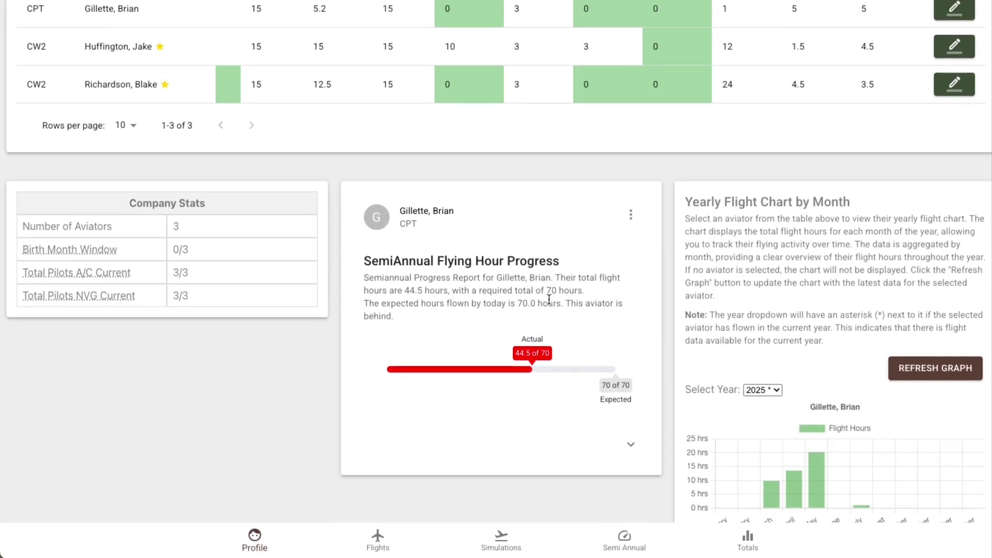
scroll(549, 300, "up", 8)
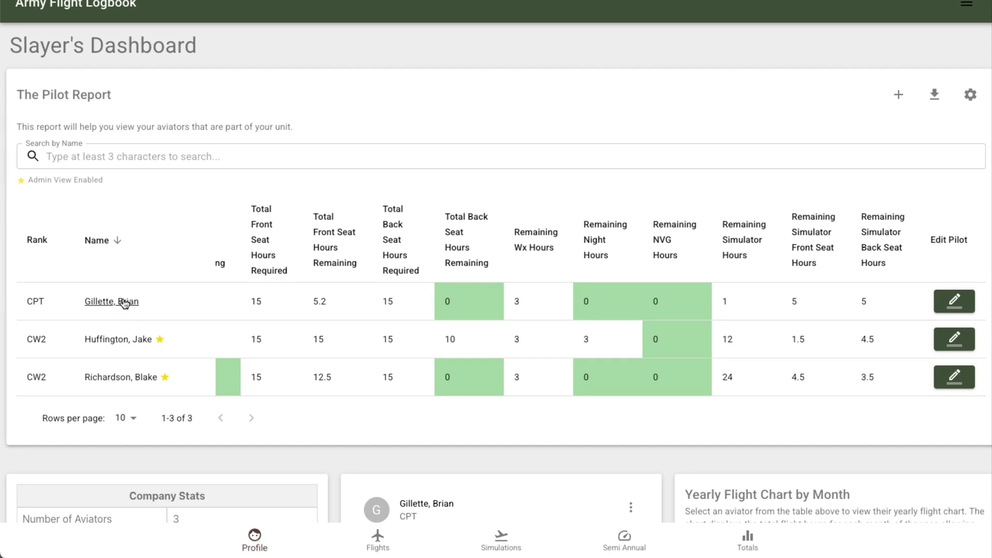
scroll(124, 304, "down", 5)
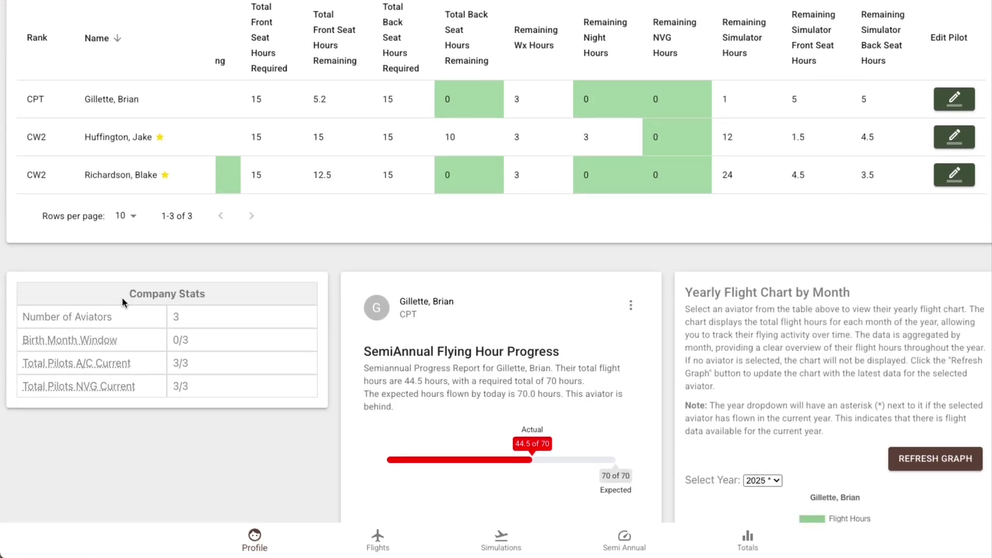
scroll(122, 299, "up", 5)
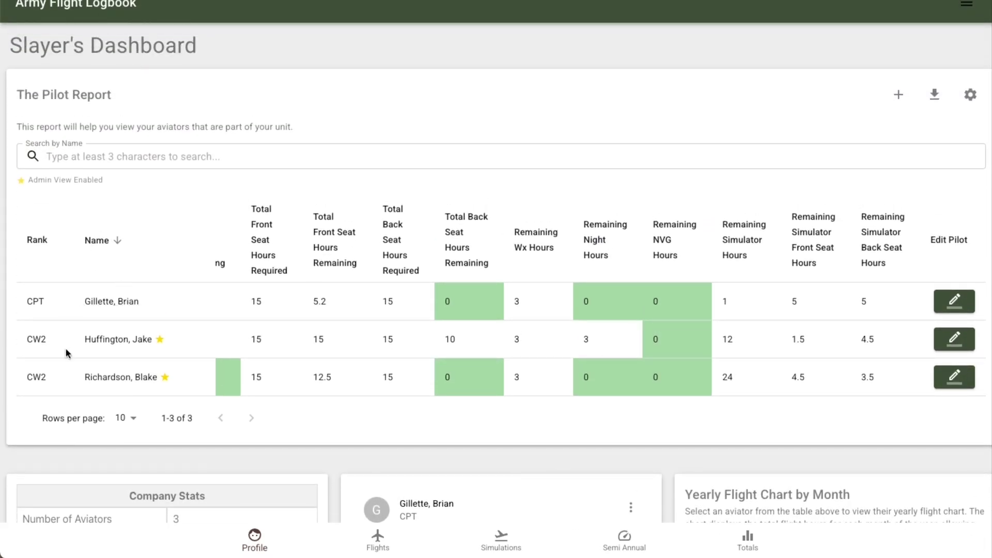
Search the pilot report by the first three letters of the first aviator's given name and clear the search
left_click(116, 160)
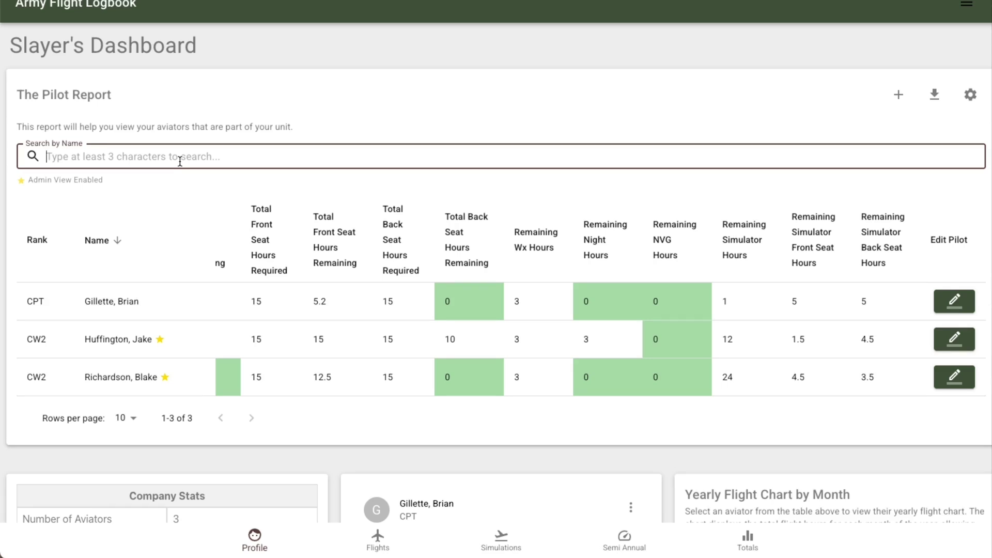
type("bri")
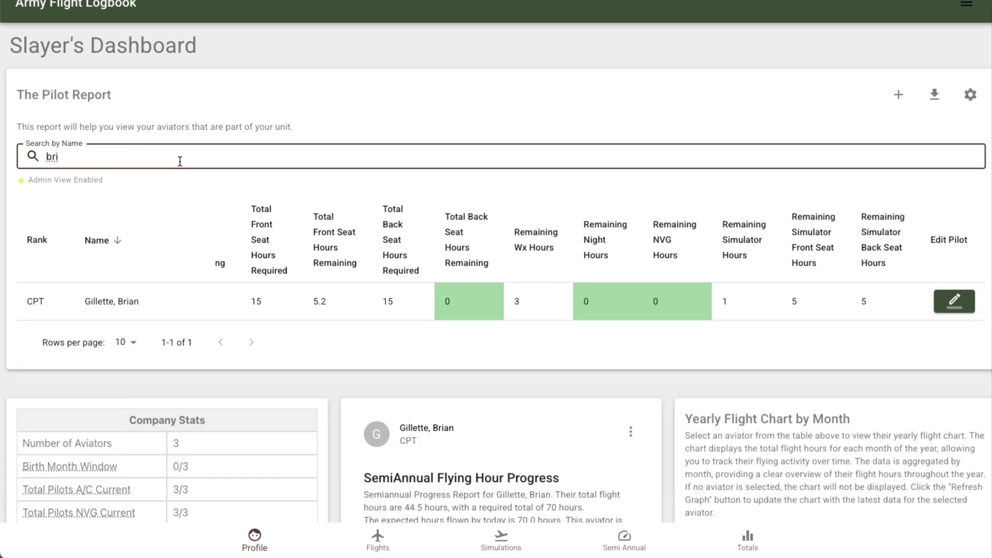
key("BackSpace")
key("BackSpace")
key("BackSpace")
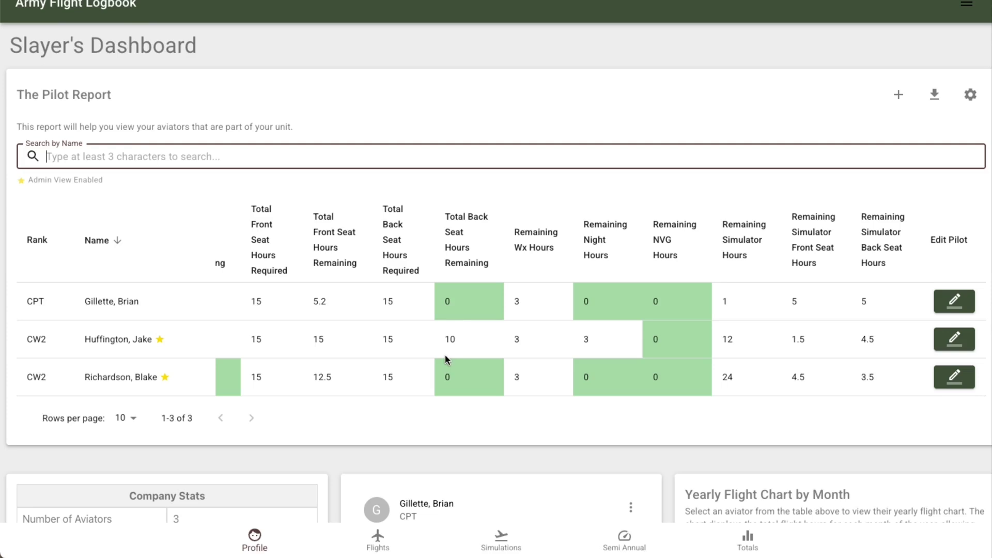
scroll(447, 359, "down", 2)
scroll(445, 359, "down", 2)
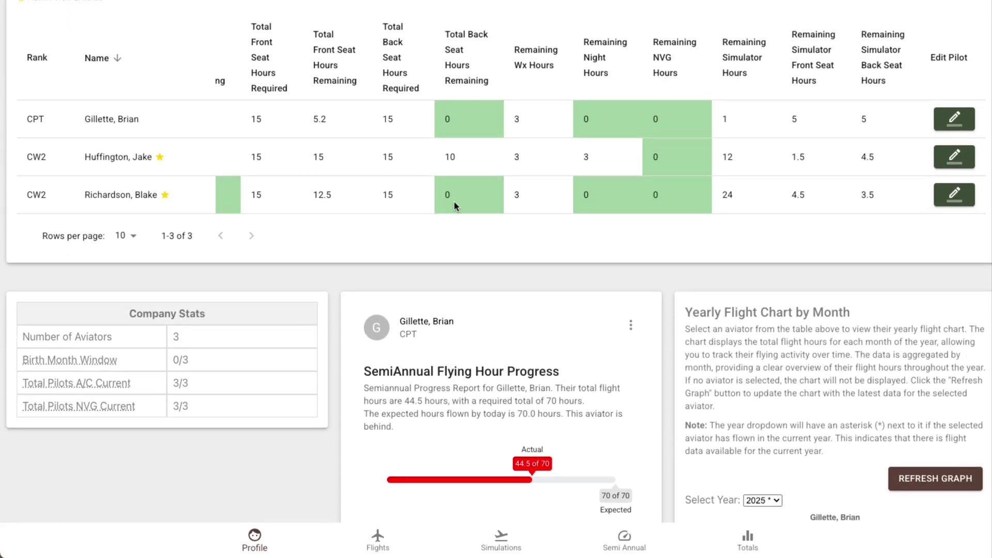
scroll(454, 206, "up", 2)
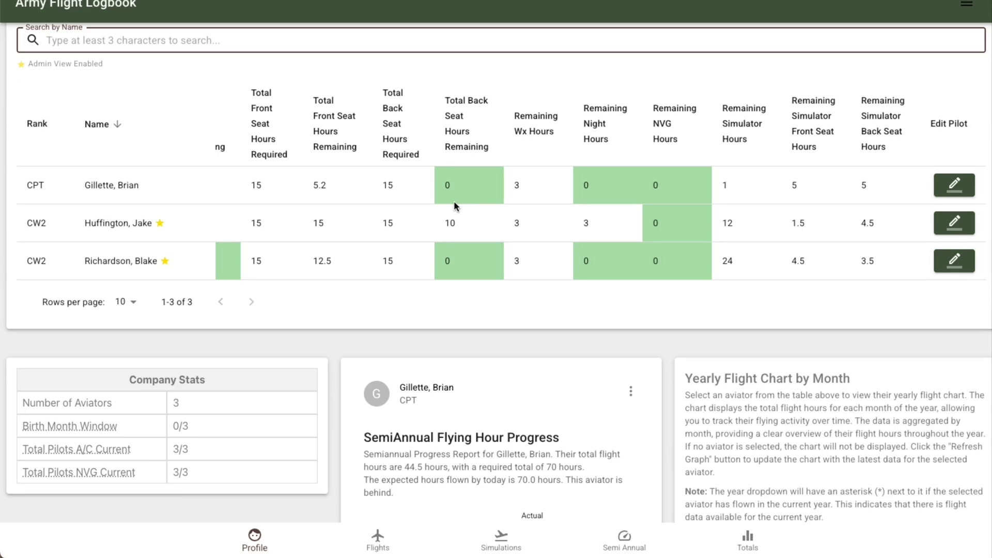
scroll(454, 205, "up", 1)
scroll(454, 205, "up", 3)
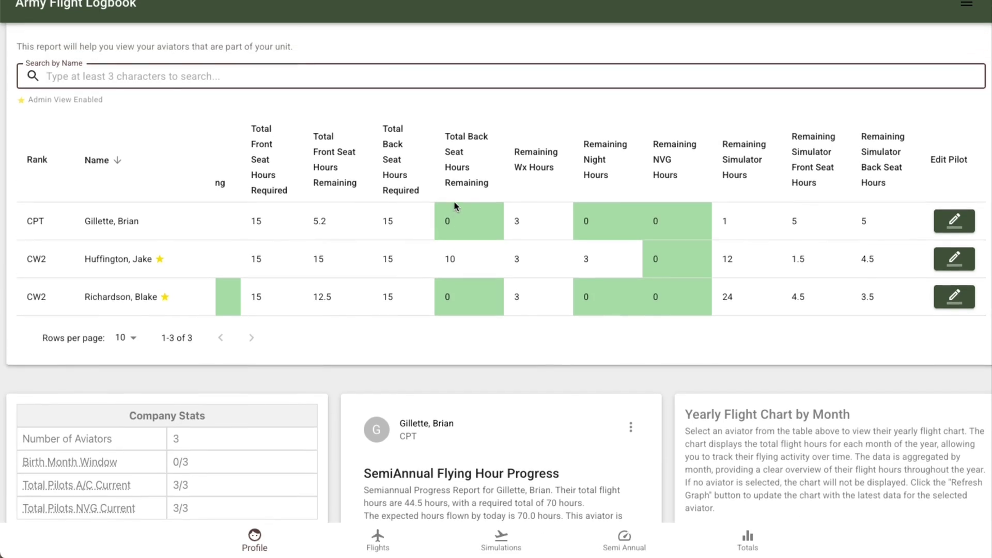